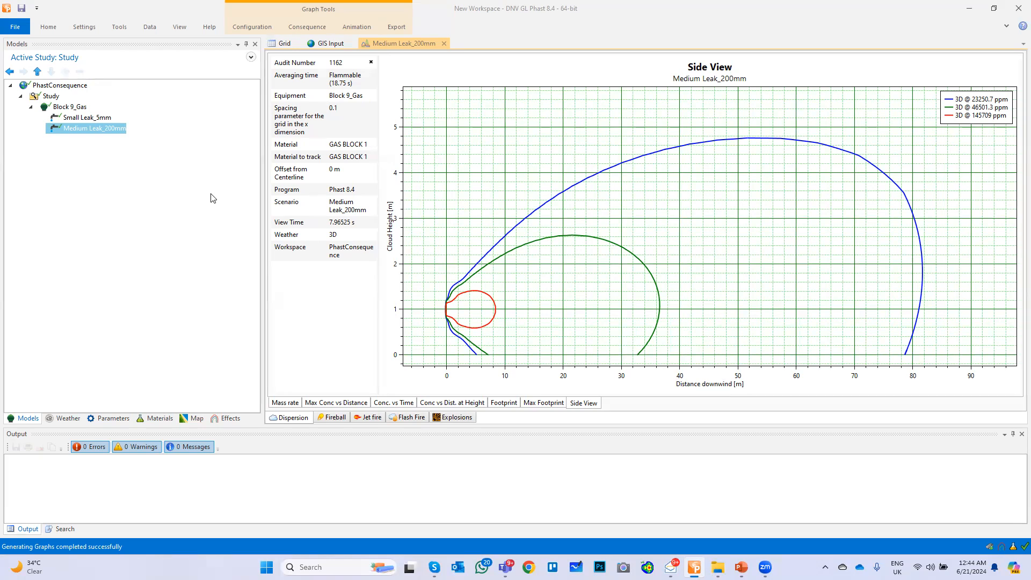
Start inserting a new raster image into the map's Raster Image Set
left_click(196, 419)
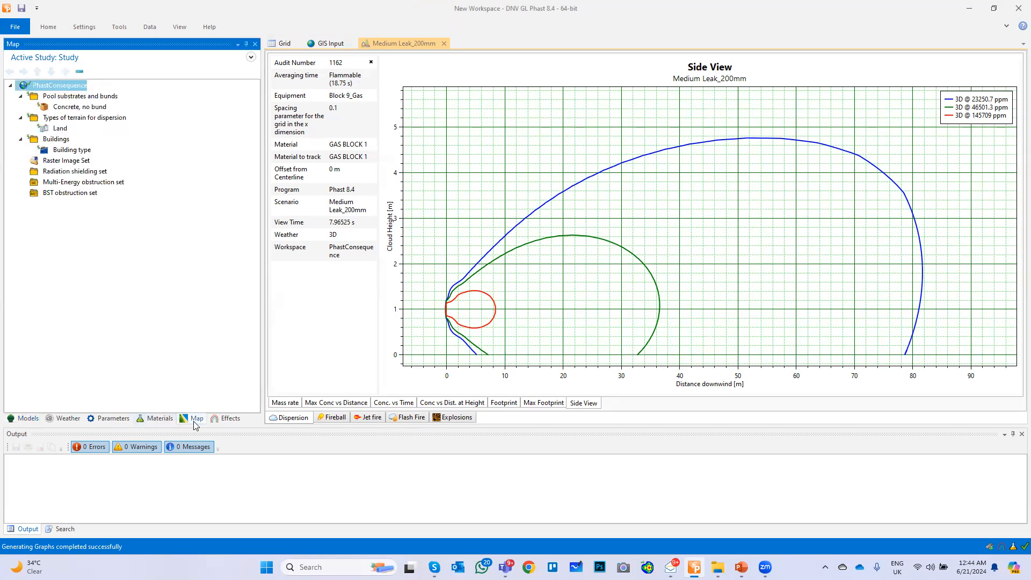
left_click(64, 164)
right_click(64, 167)
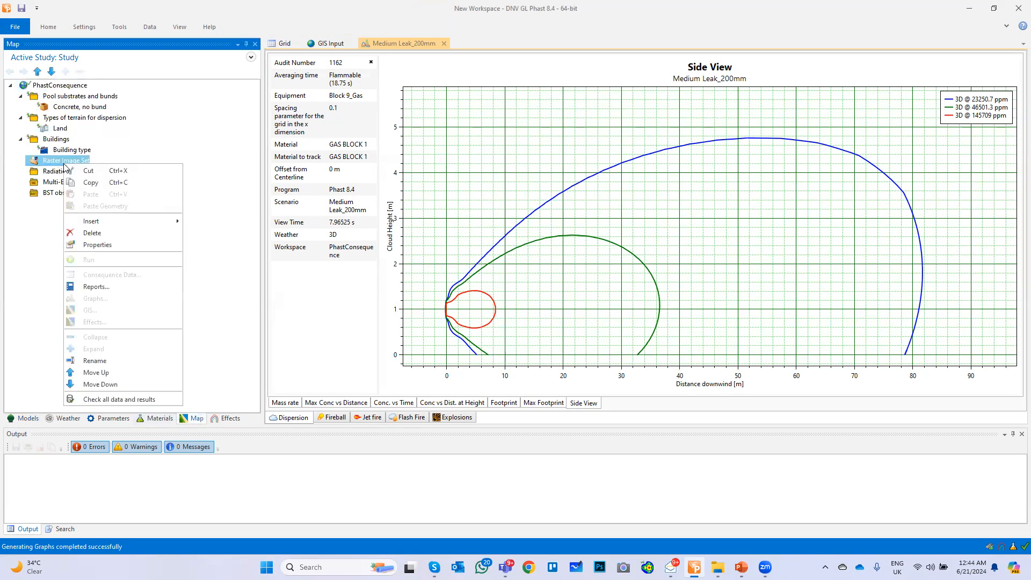
mouse_move(90, 221)
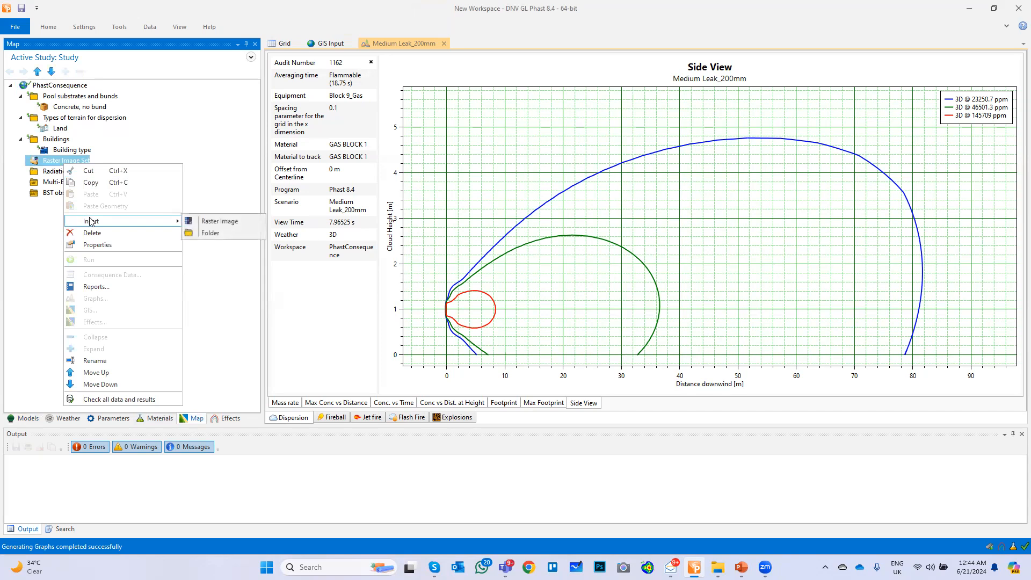
left_click(211, 222)
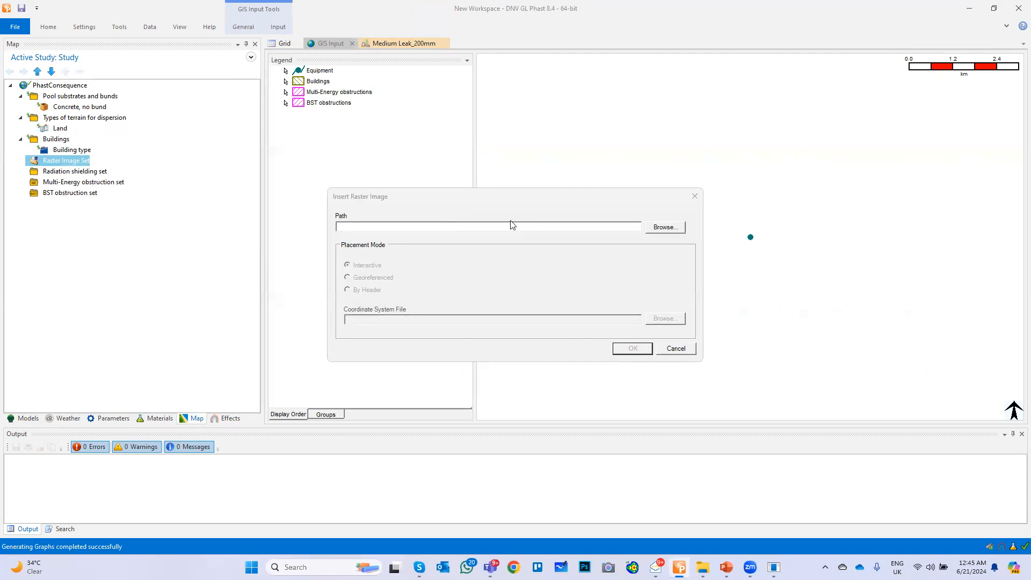
Load the Upper Deck image from the My Demonstration folder with interactive placement and place it on the map around the equipment point
left_click(660, 231)
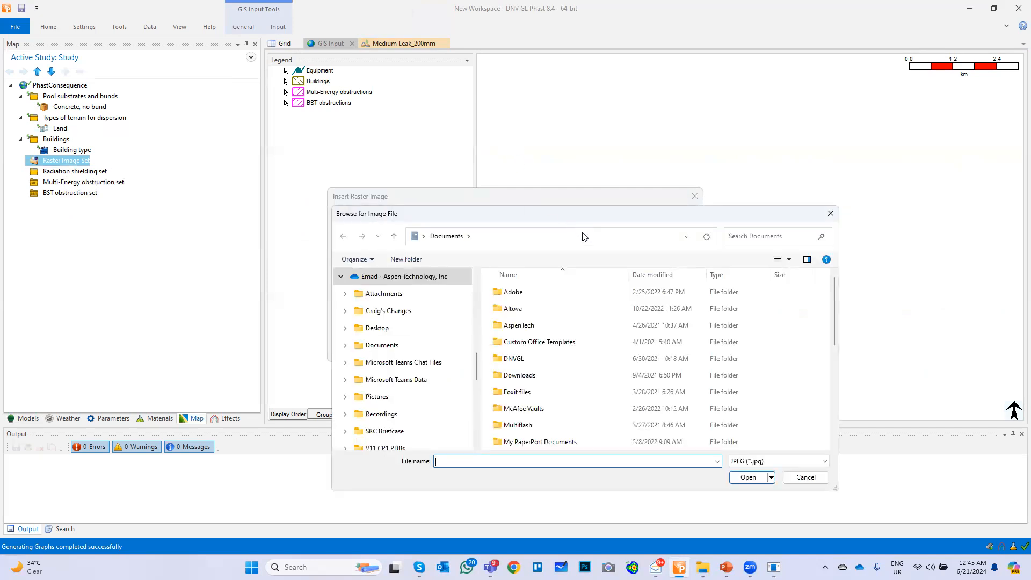
left_click(587, 236)
key("ctrl+v")
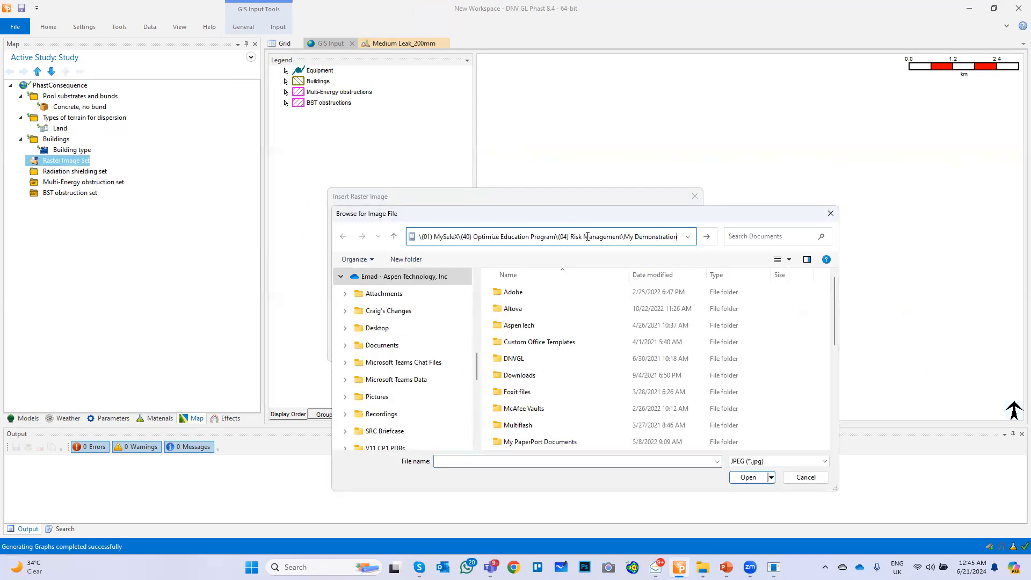
key("Return")
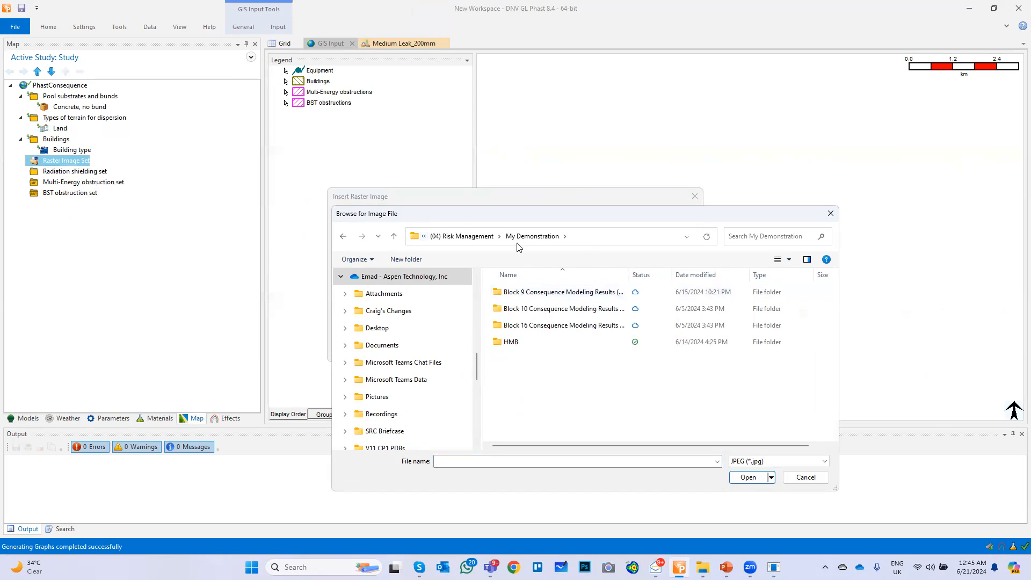
left_click(776, 463)
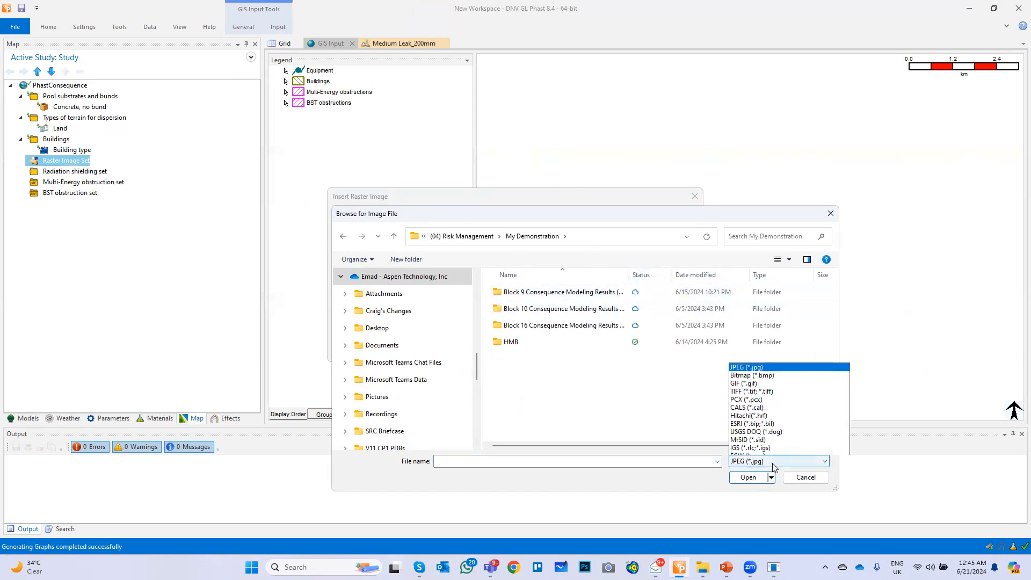
left_click(763, 451)
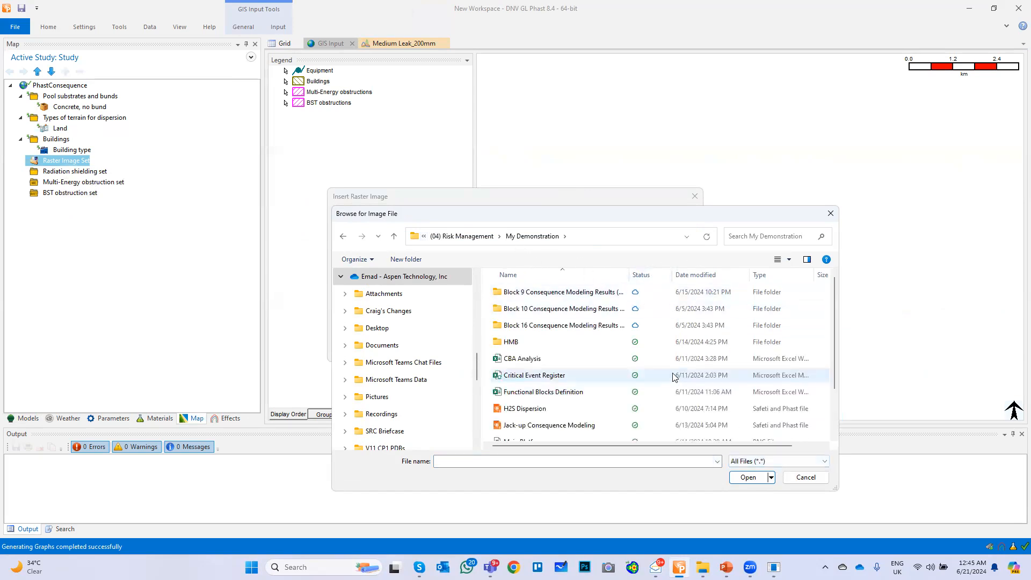
scroll(672, 373, "down", 2)
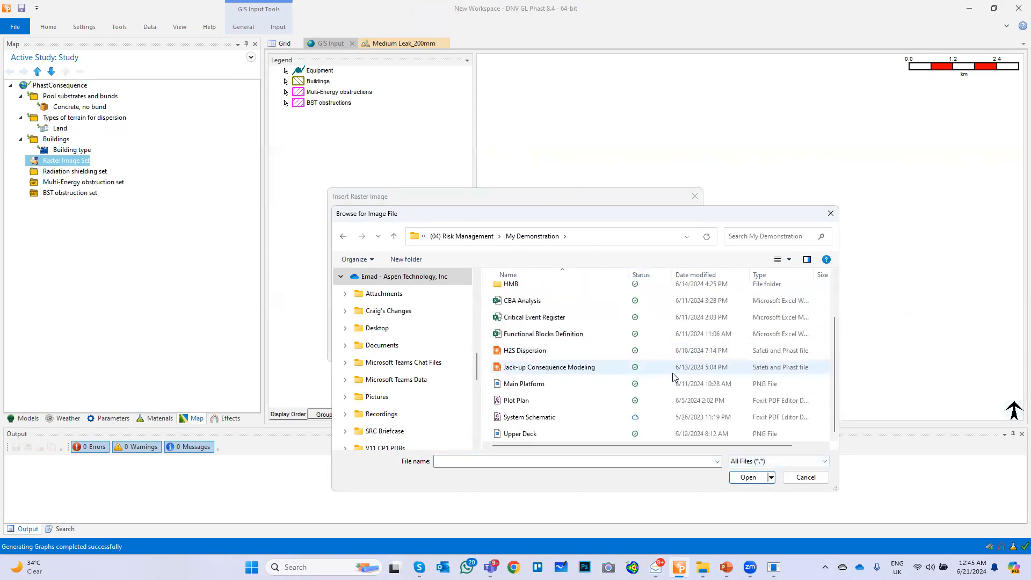
left_click(528, 434)
left_click(749, 477)
left_click(633, 348)
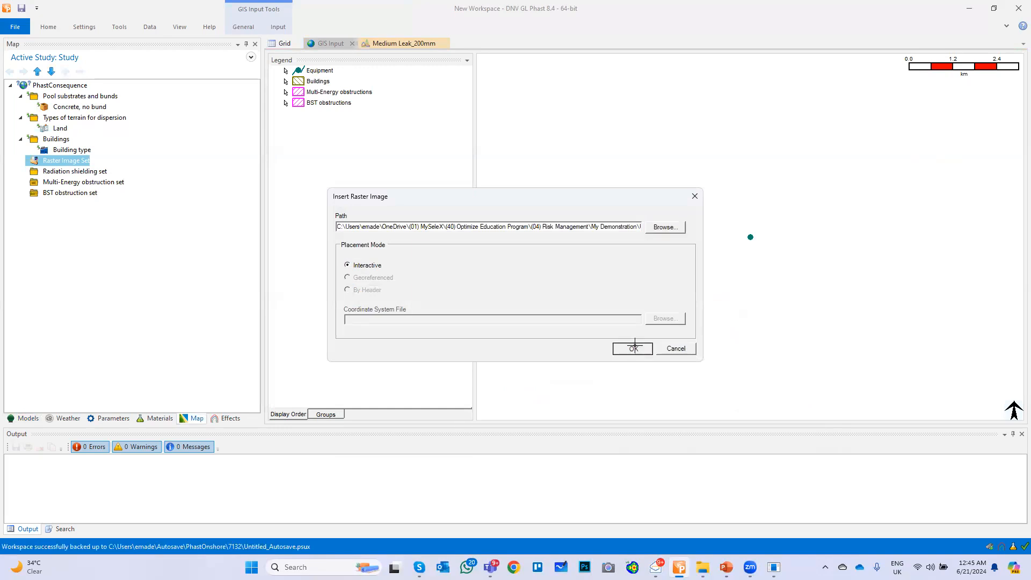
left_click_drag(618, 164, 865, 314)
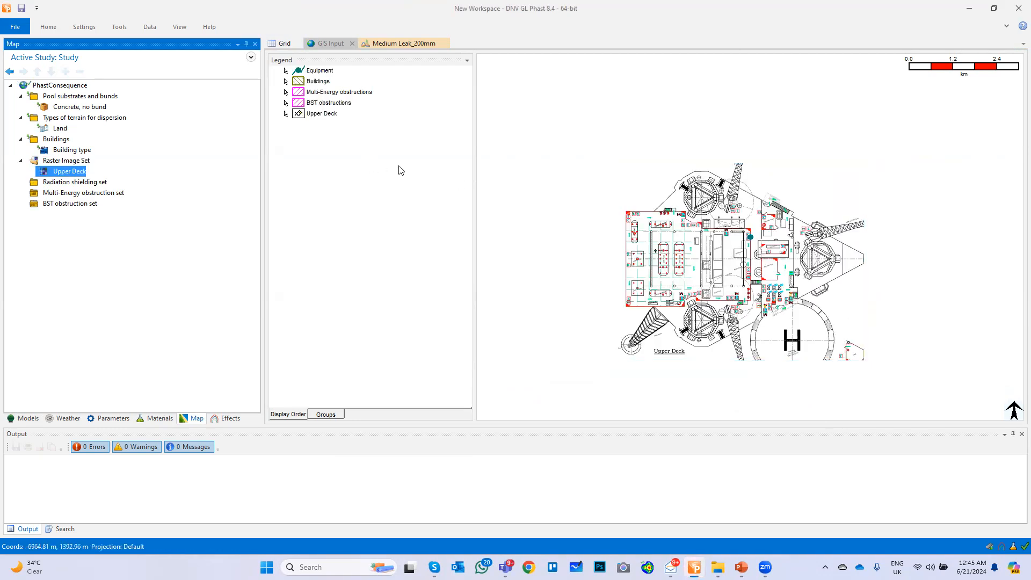
Scale the Upper Deck image by drawing a horizontal line across the deck's full length and setting it to 75 m
left_click(678, 225)
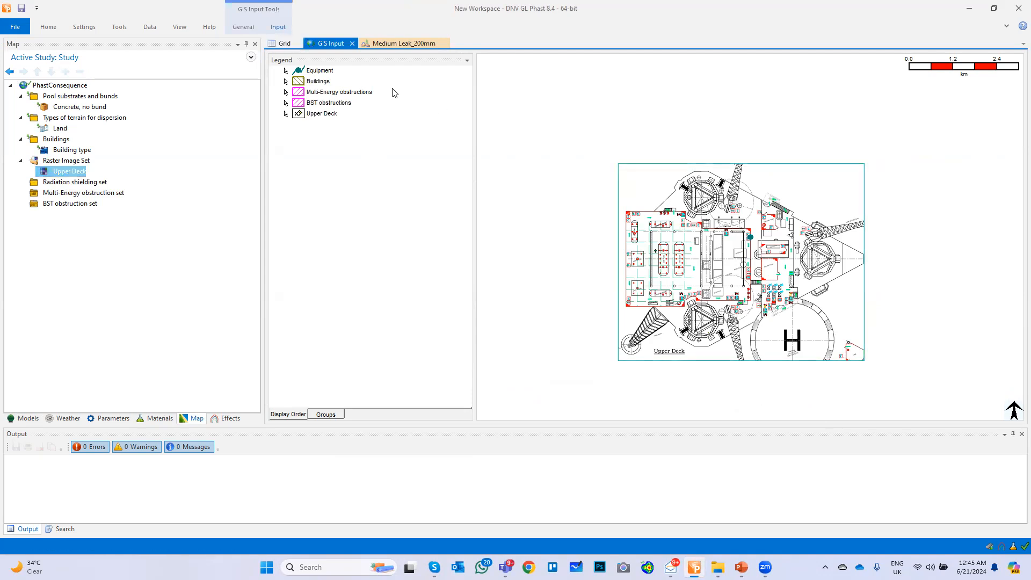
left_click(278, 27)
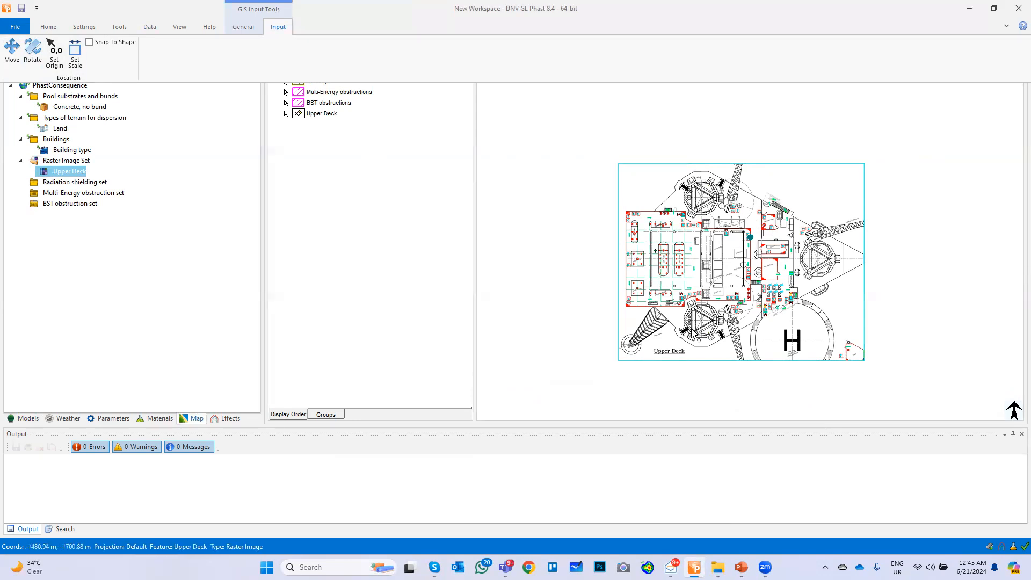
left_click(75, 51)
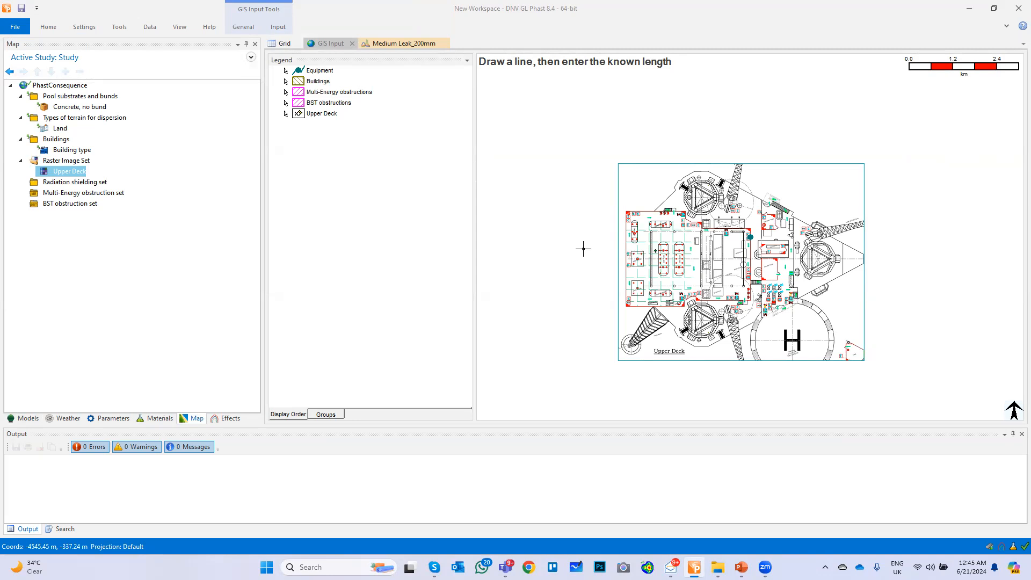
left_click_drag(627, 260, 862, 257)
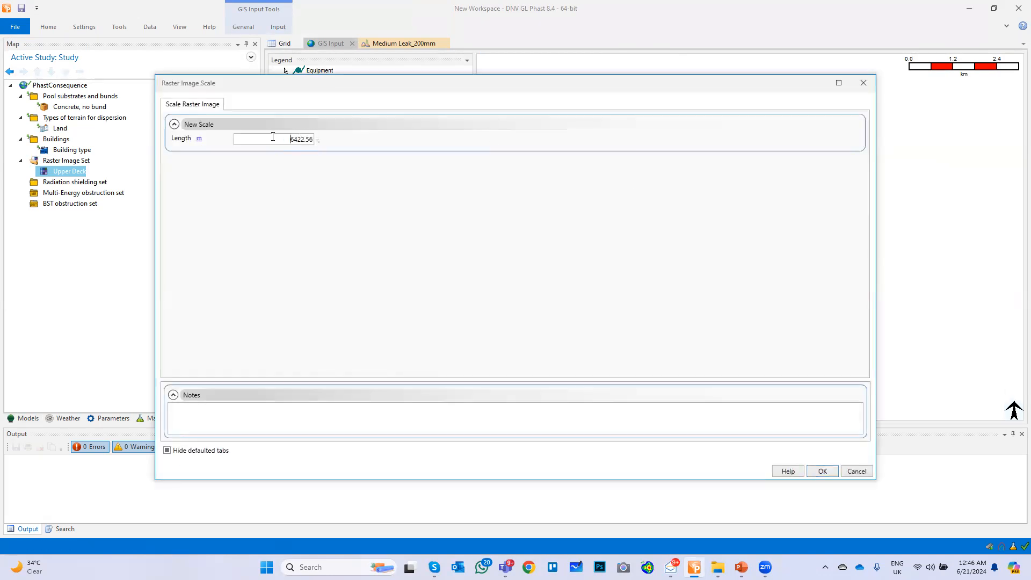
left_click_drag(289, 139, 324, 143)
type("75")
left_click(822, 471)
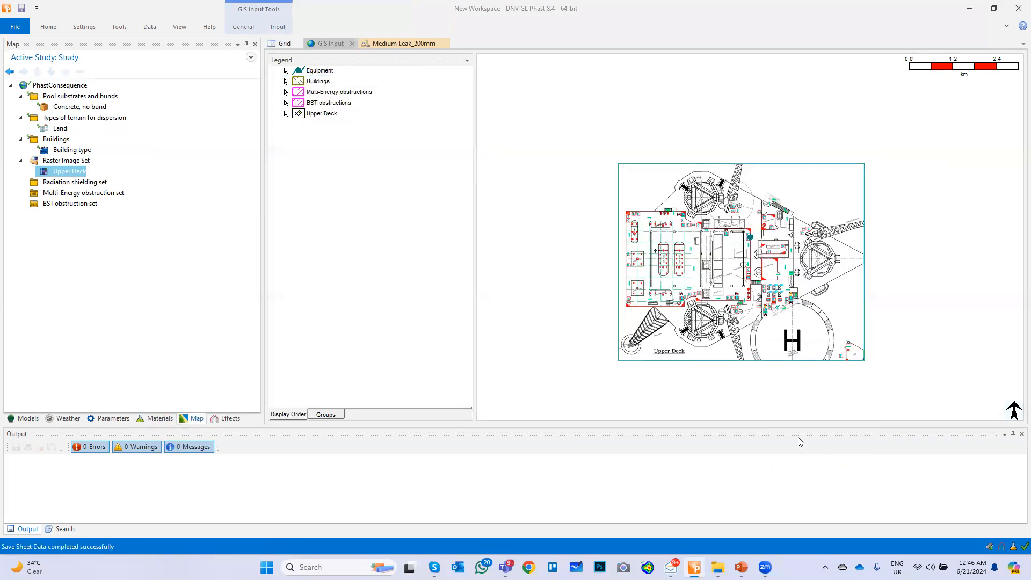
Rescale the Upper Deck image using a vertical line across the deck's full width, with a known length of 55 m
scroll(724, 251, "up", 3)
scroll(724, 251, "down", 3)
scroll(611, 155, "up", 1)
scroll(612, 161, "up", 6)
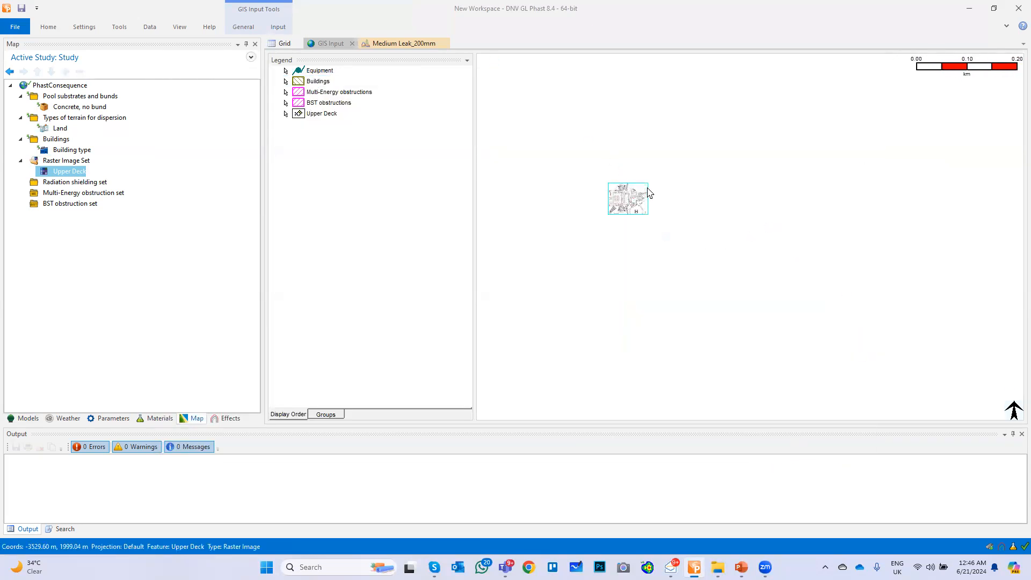
left_click_drag(608, 205, 813, 204)
scroll(789, 205, "up", 3)
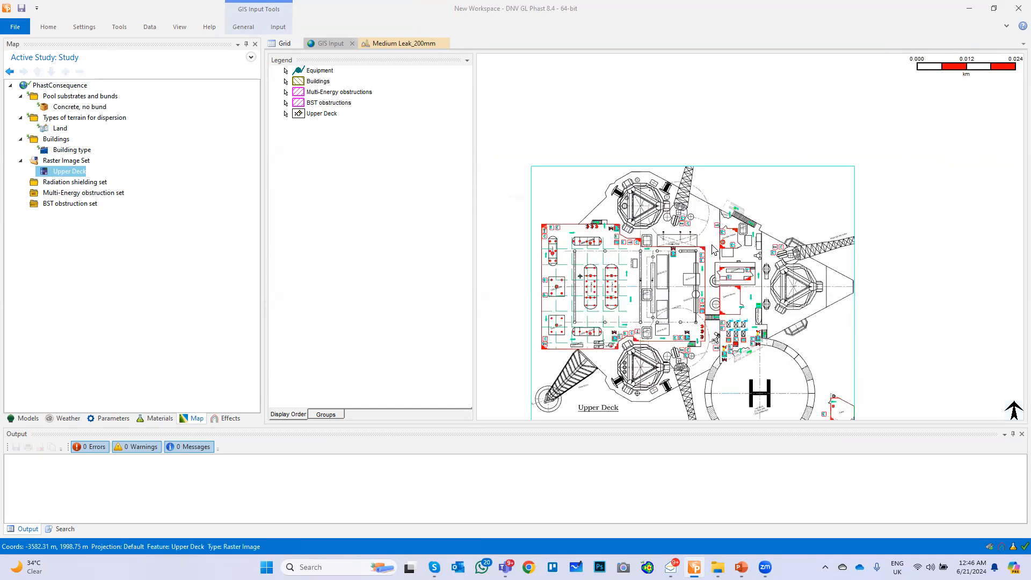
scroll(874, 290, "down", 1)
left_click_drag(839, 273, 852, 221)
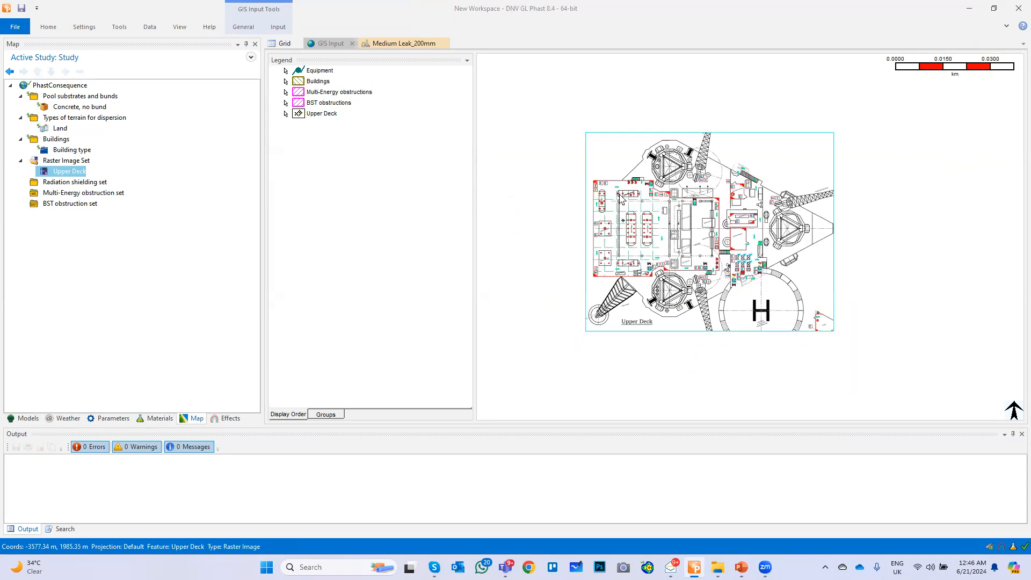
left_click(278, 27)
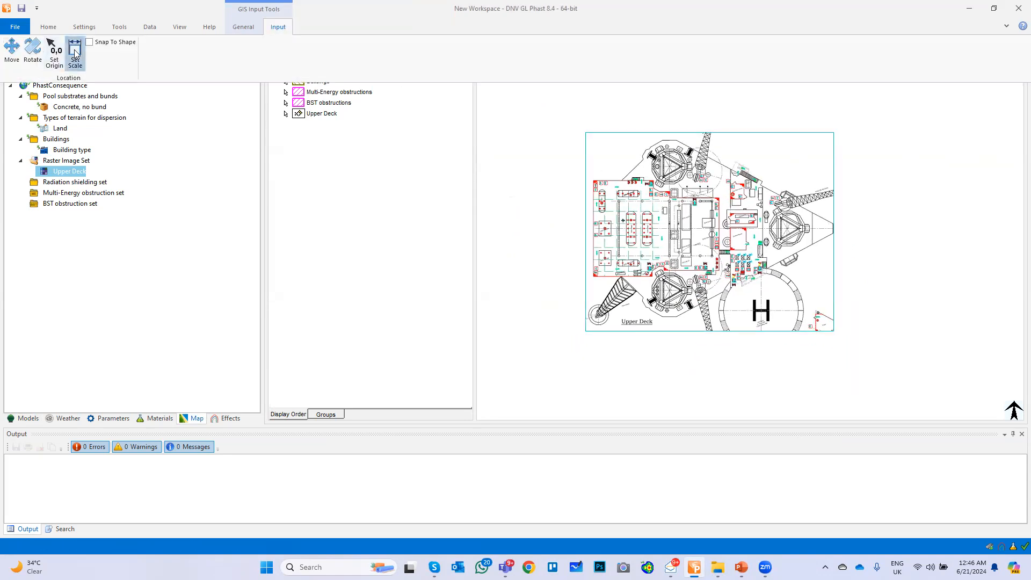
left_click(57, 51)
left_click(670, 141)
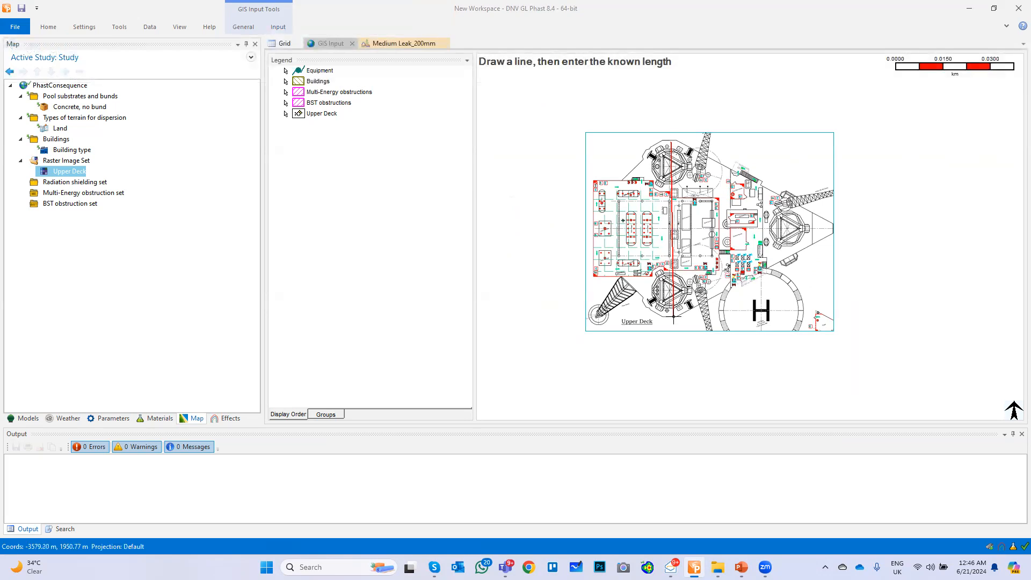
left_click(673, 317)
double_click(287, 140)
left_click_drag(289, 139, 322, 144)
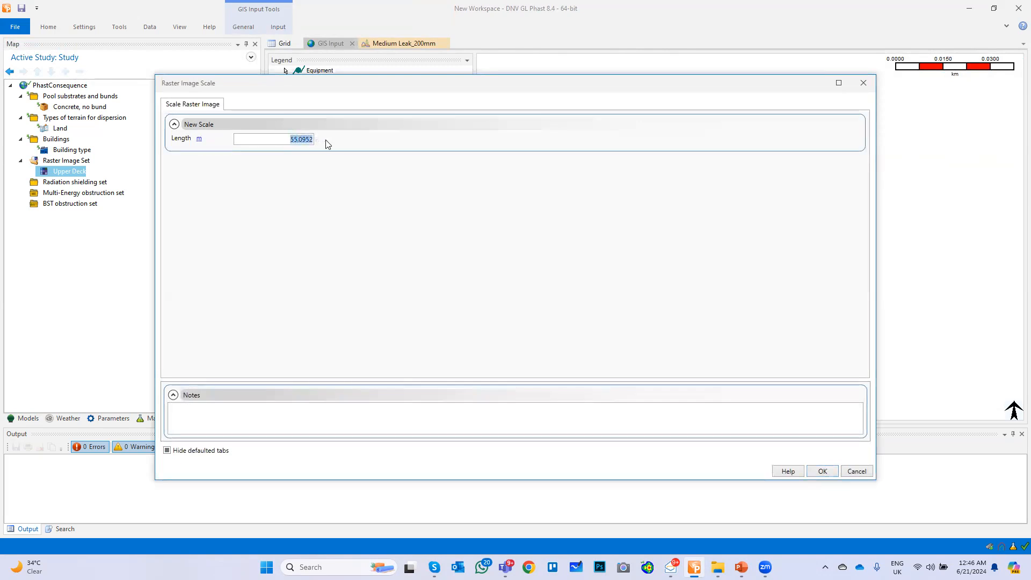
type("55")
left_click(822, 471)
Move the distant equipment point onto the Upper Deck image, accepting deletion of the Small Leak_5mm and Medium Leak_200mm results
scroll(780, 327, "down", 1)
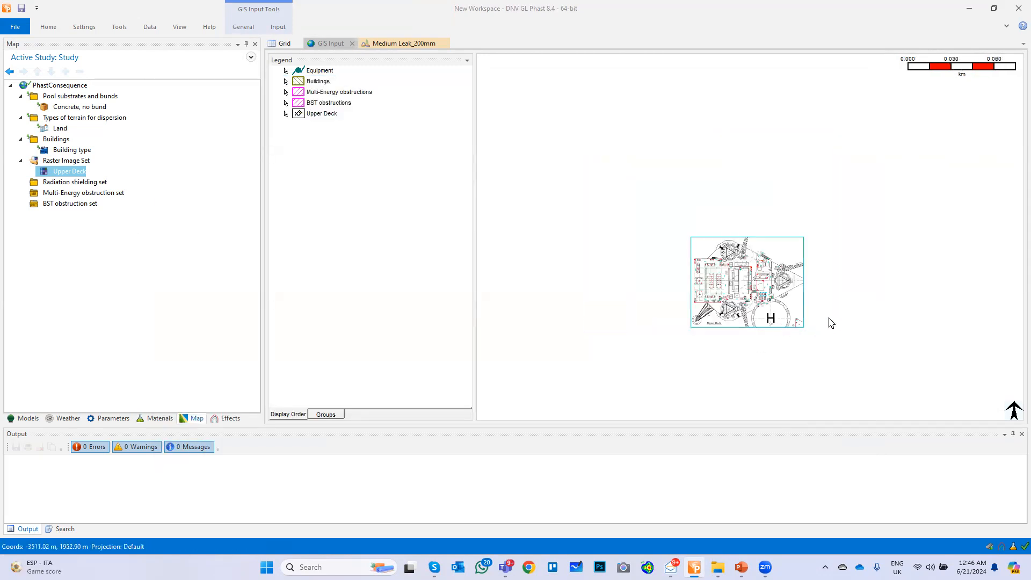
scroll(830, 323, "up", 1)
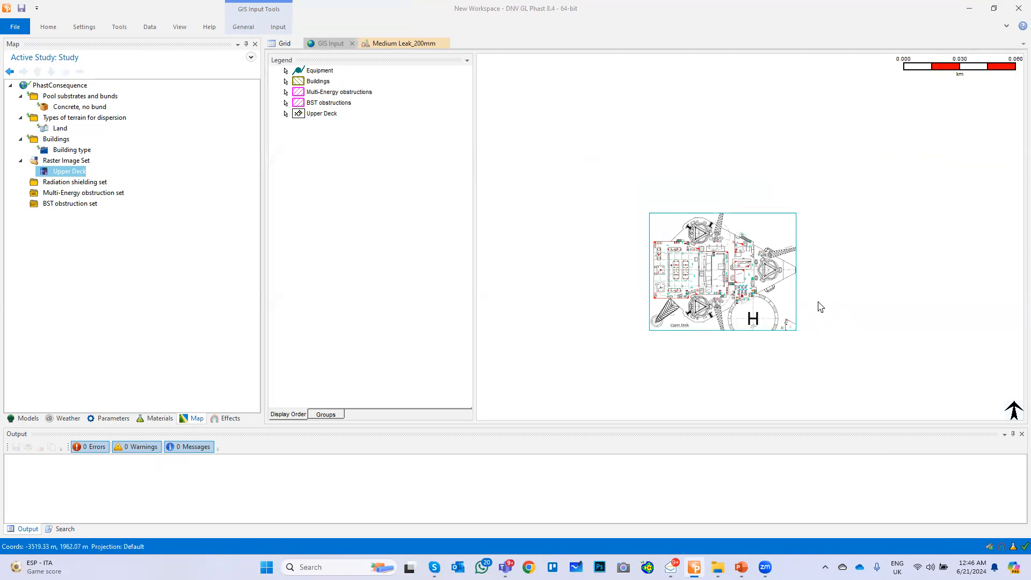
left_click_drag(875, 338, 790, 261)
scroll(826, 280, "down", 1)
left_click_drag(859, 303, 684, 201)
scroll(742, 235, "down", 1)
scroll(742, 235, "down", 1)
left_click_drag(819, 278, 672, 202)
scroll(863, 298, "down", 3)
left_click_drag(881, 319, 683, 232)
scroll(913, 345, "down", 2)
left_click_drag(941, 373, 845, 299)
left_click_drag(938, 368, 794, 263)
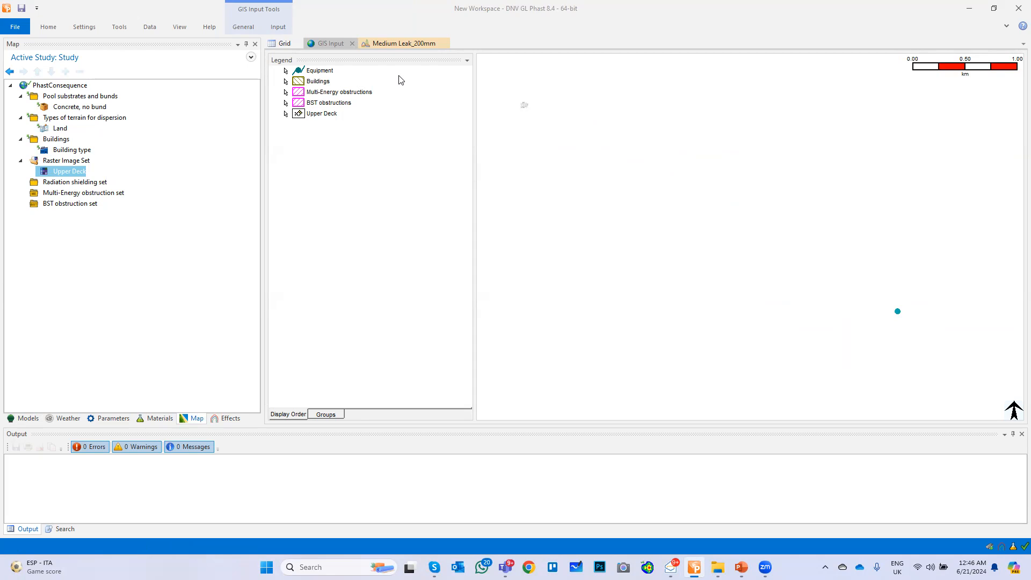
left_click(278, 27)
left_click(12, 53)
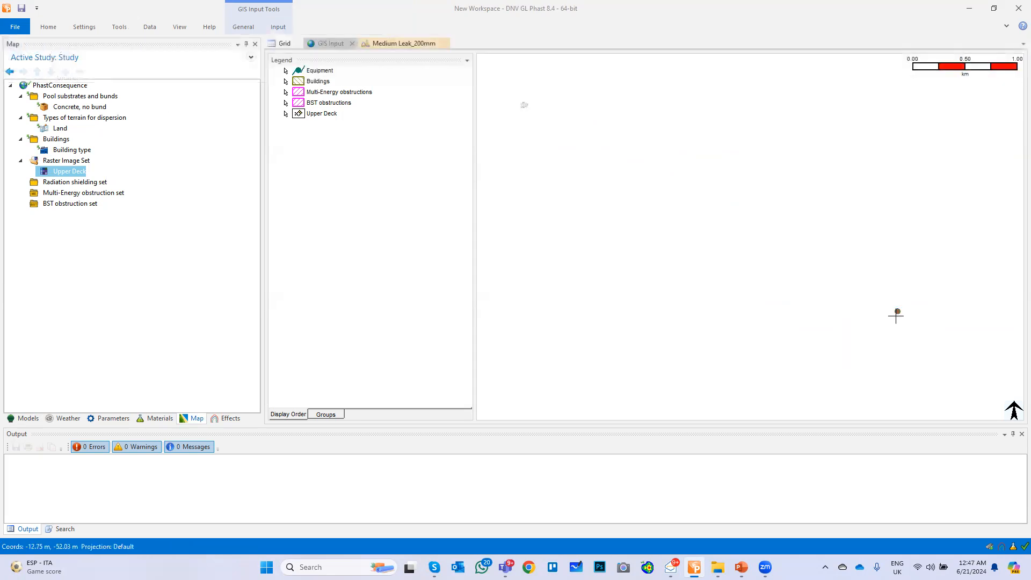
left_click(525, 105)
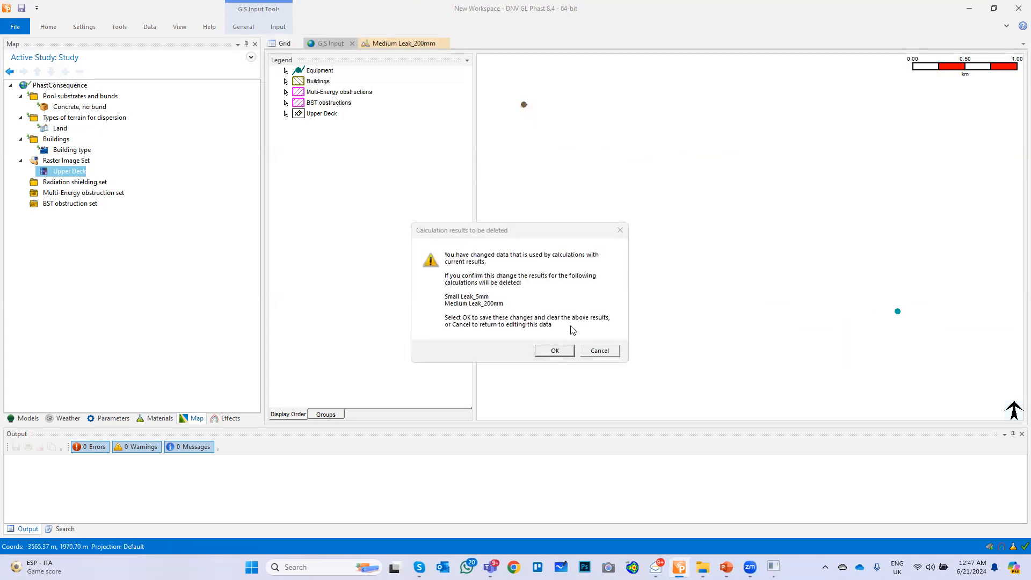
left_click(556, 350)
Move the Block 9_Gas pressure vessel point to the lower end of the left long vertical vessel on the Upper Deck image
scroll(553, 138, "up", 3)
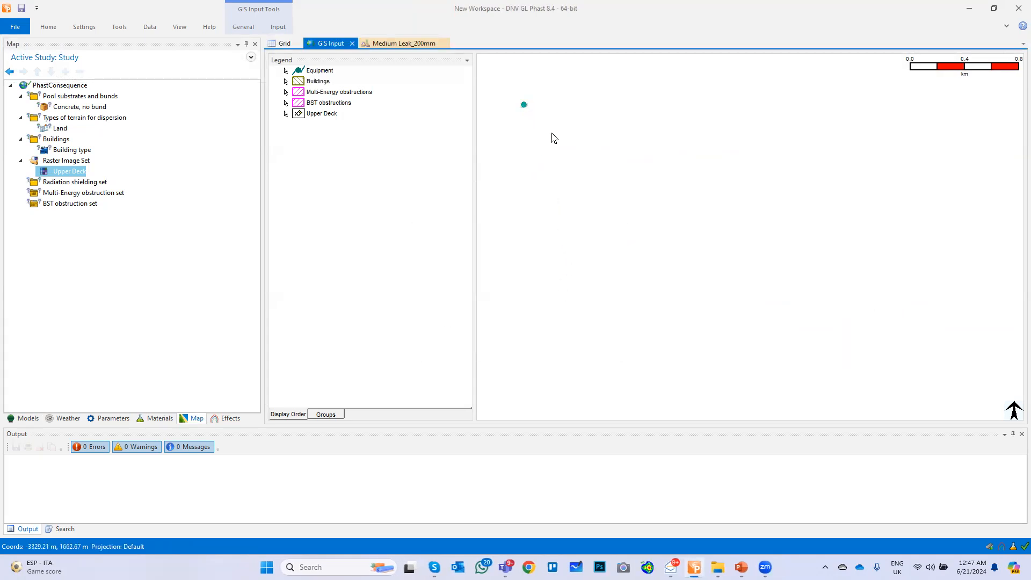
left_click_drag(553, 138, 712, 294)
scroll(674, 248, "up", 6)
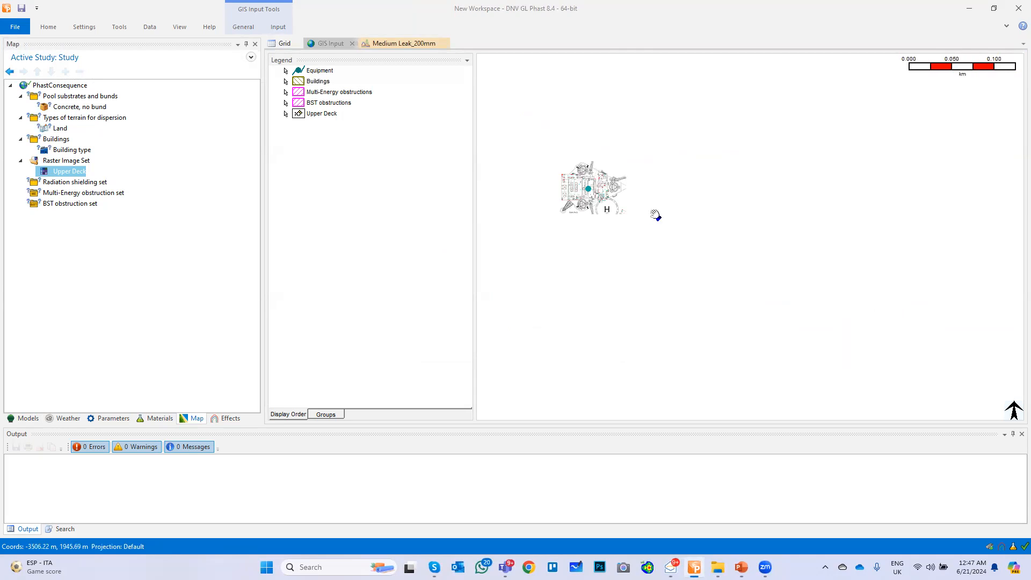
scroll(723, 229, "up", 3)
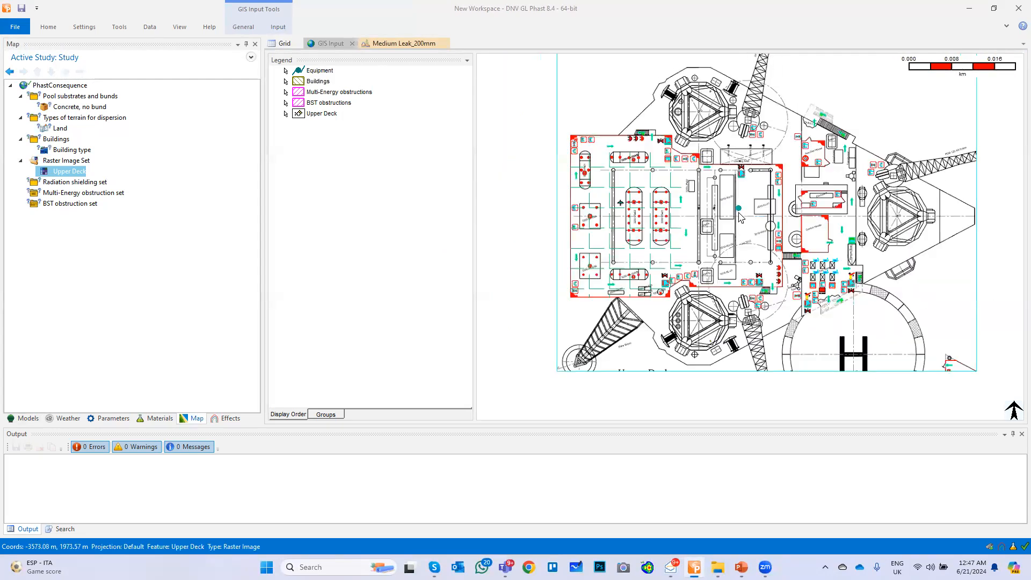
left_click(740, 214)
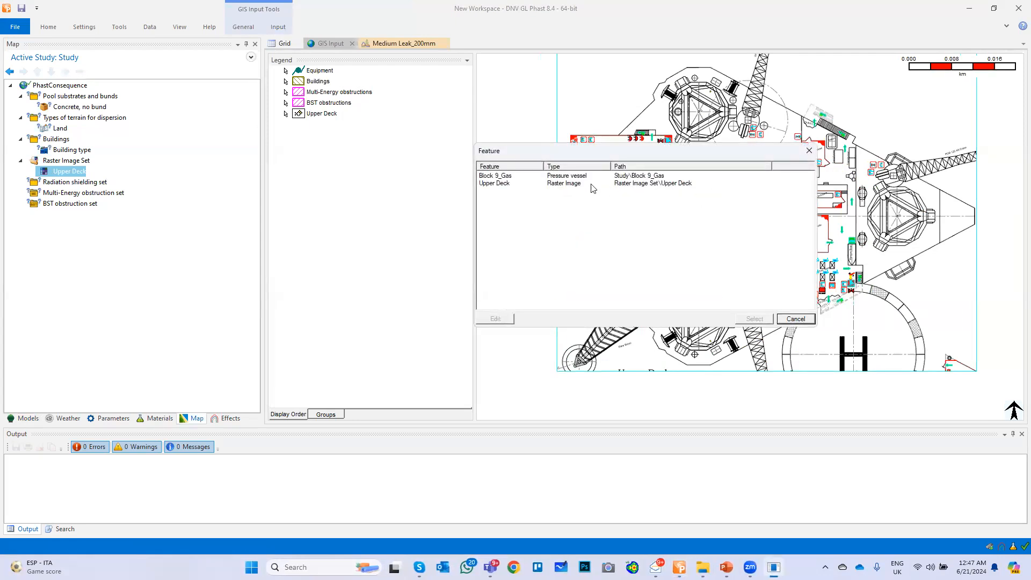
left_click(506, 177)
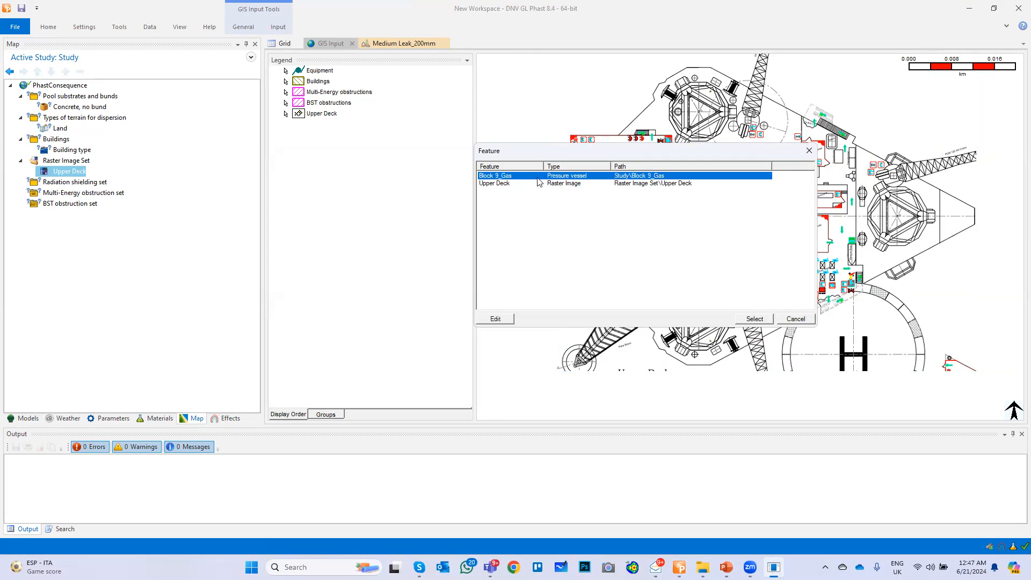
left_click(757, 319)
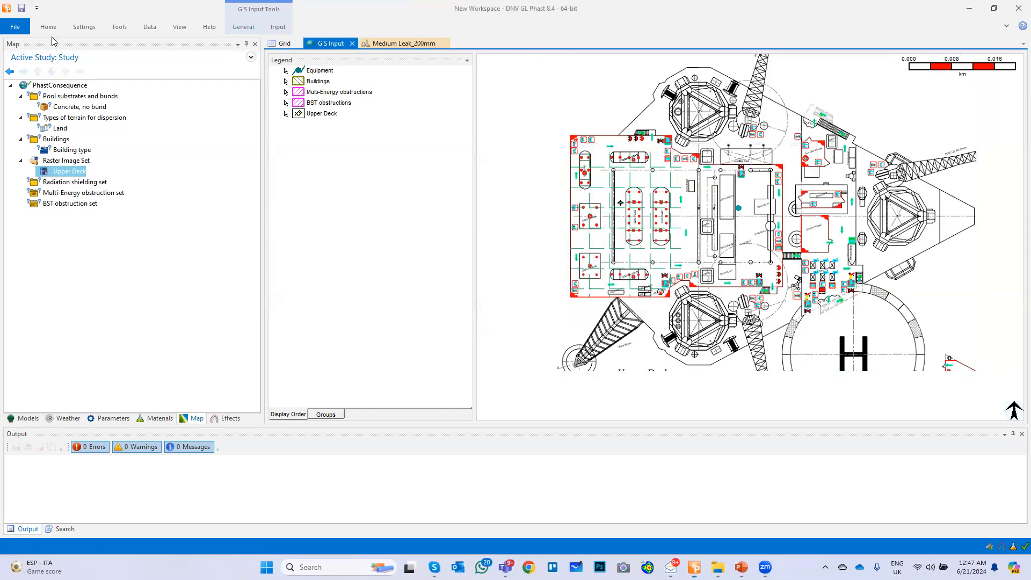
left_click(8, 48)
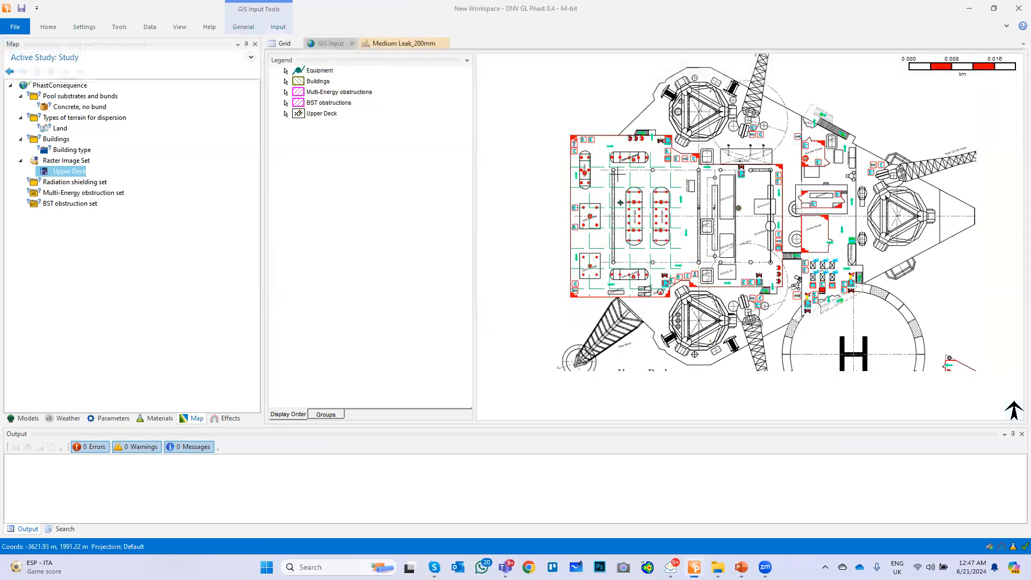
left_click(738, 208)
left_click(635, 235)
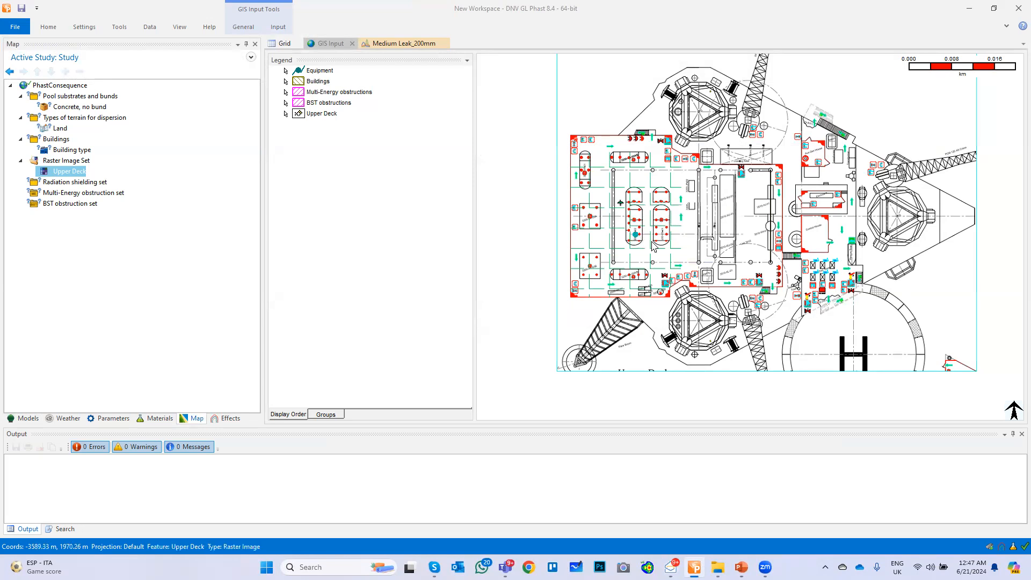
scroll(654, 246, "down", 1)
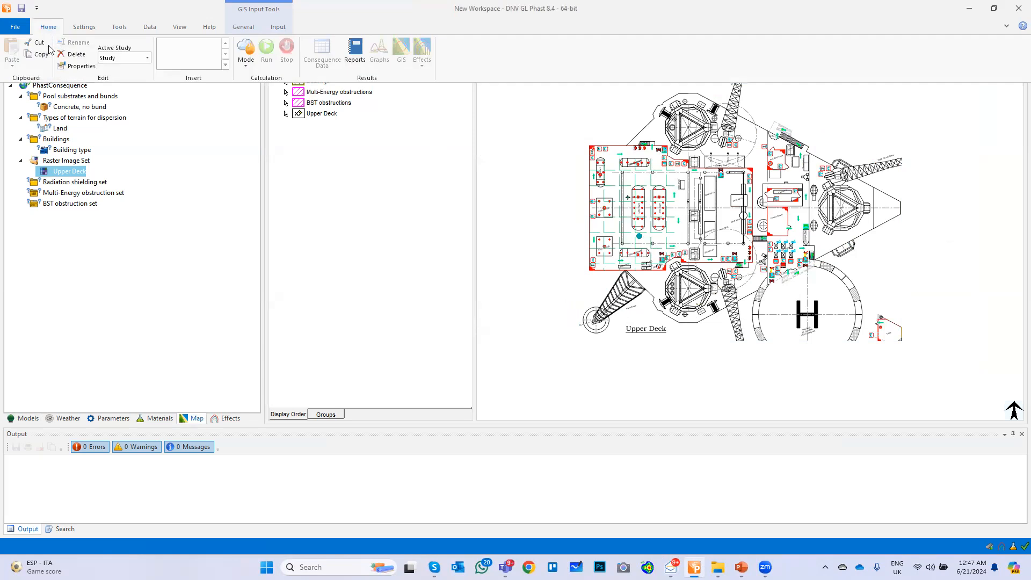
Run the consequence calculations for the whole Study
left_click(28, 418)
left_click(56, 98)
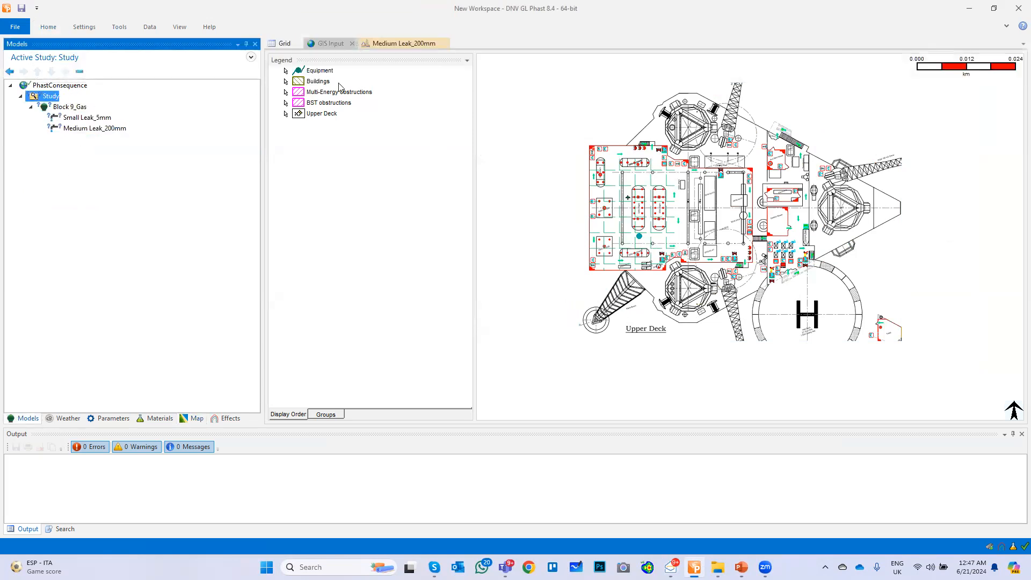
left_click(48, 27)
left_click(267, 50)
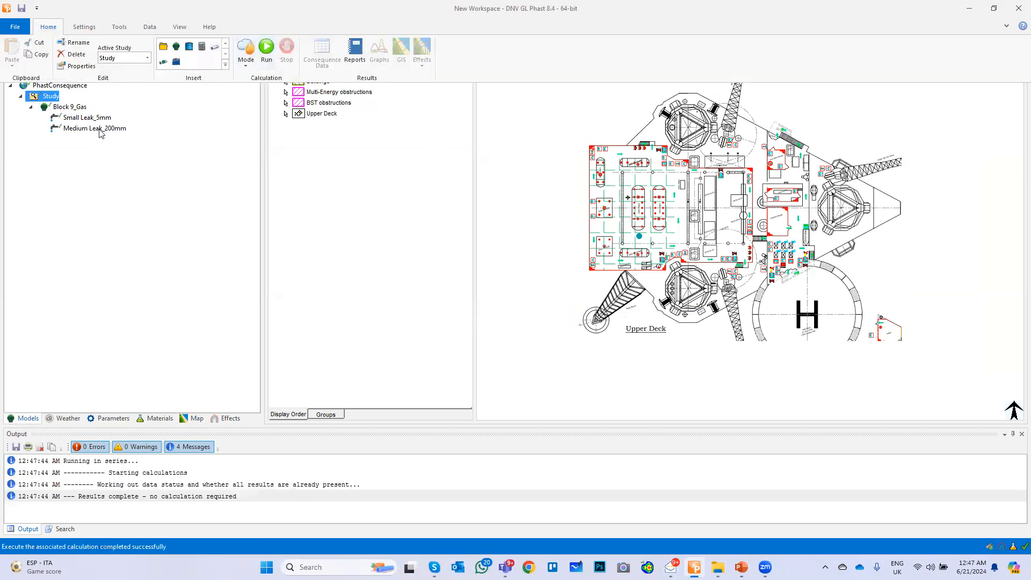
Display the GIS consequence results for the Medium Leak_200mm scenario on the map
double_click(99, 129)
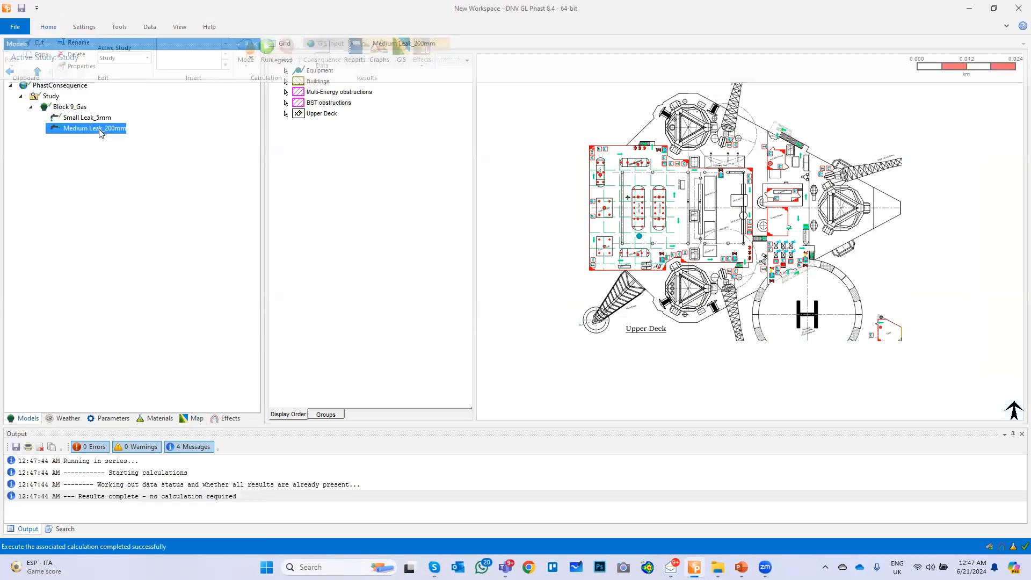
left_click(45, 28)
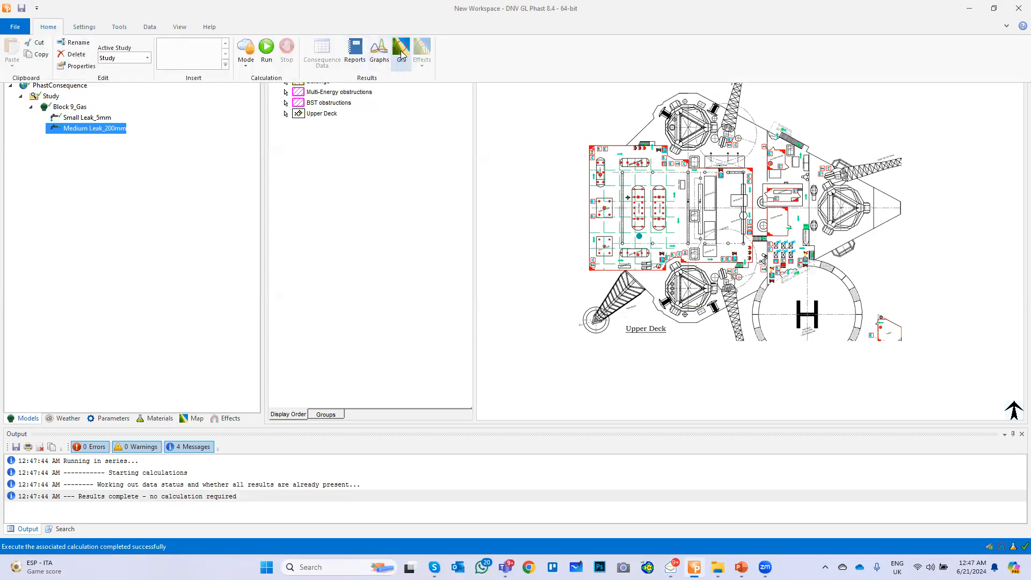
left_click(401, 50)
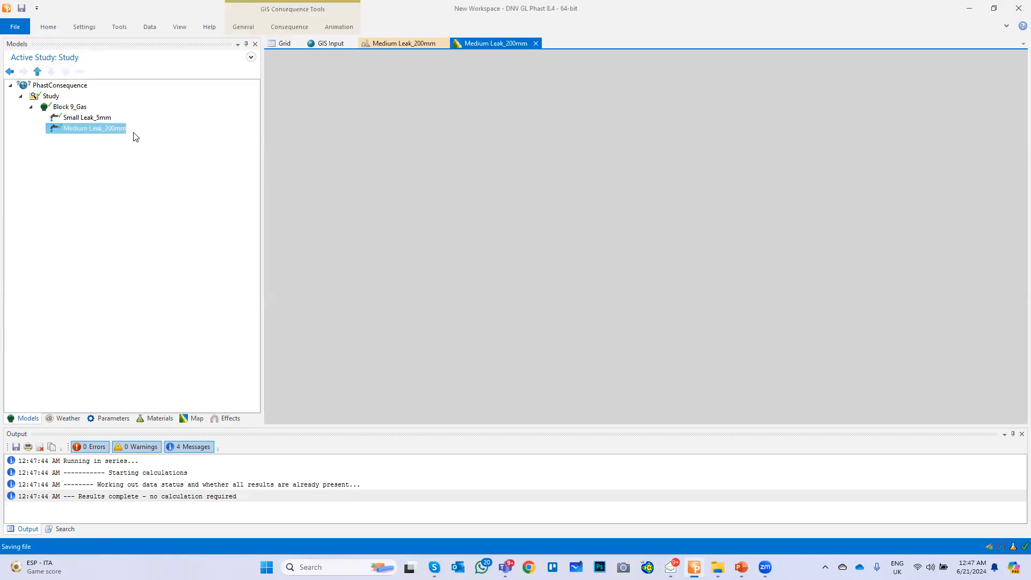
left_click(107, 135)
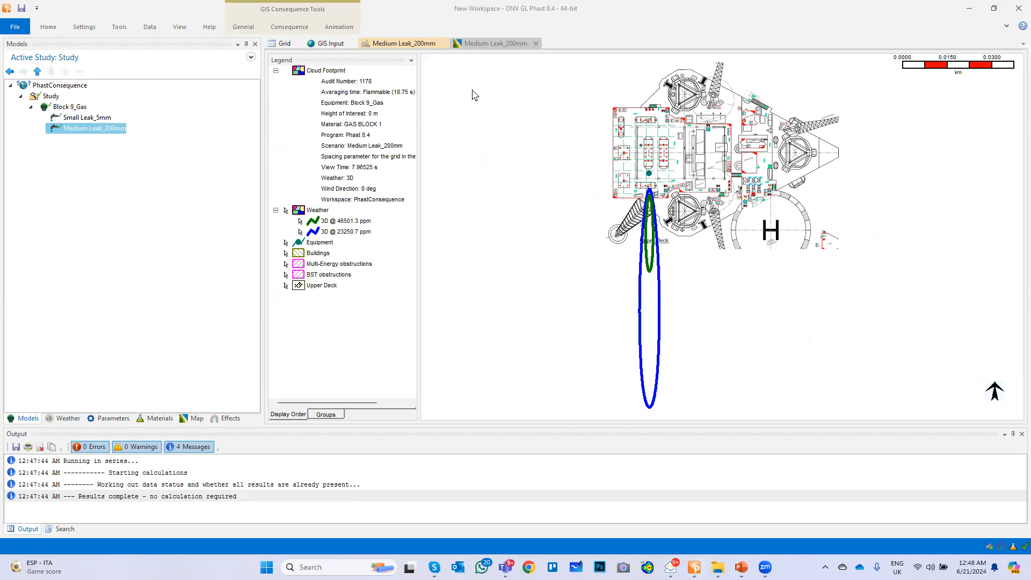
Exclude the Level 3 concentration from the cloud footprint settings of Medium Leak_200mm
left_click(299, 24)
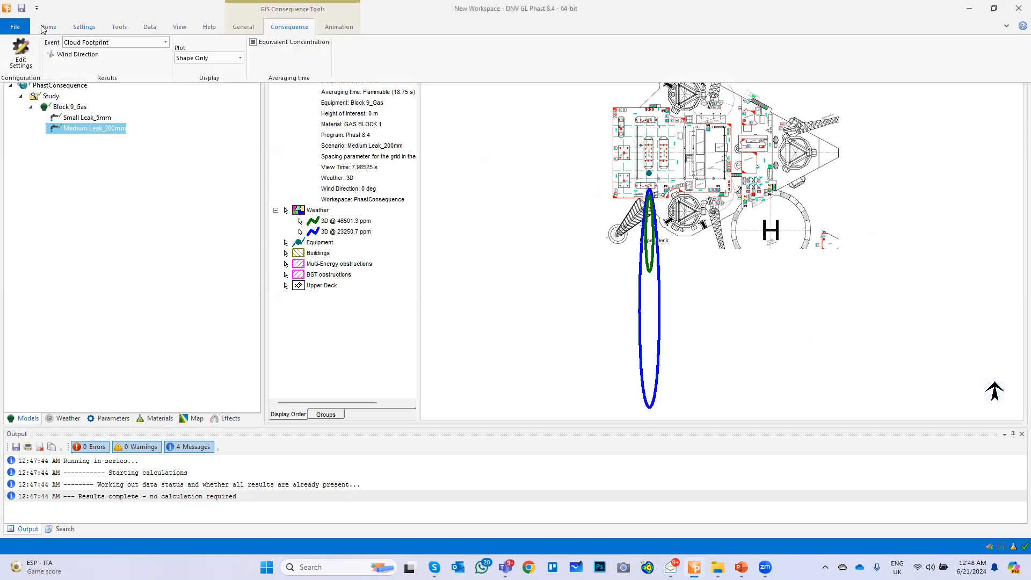
left_click(22, 53)
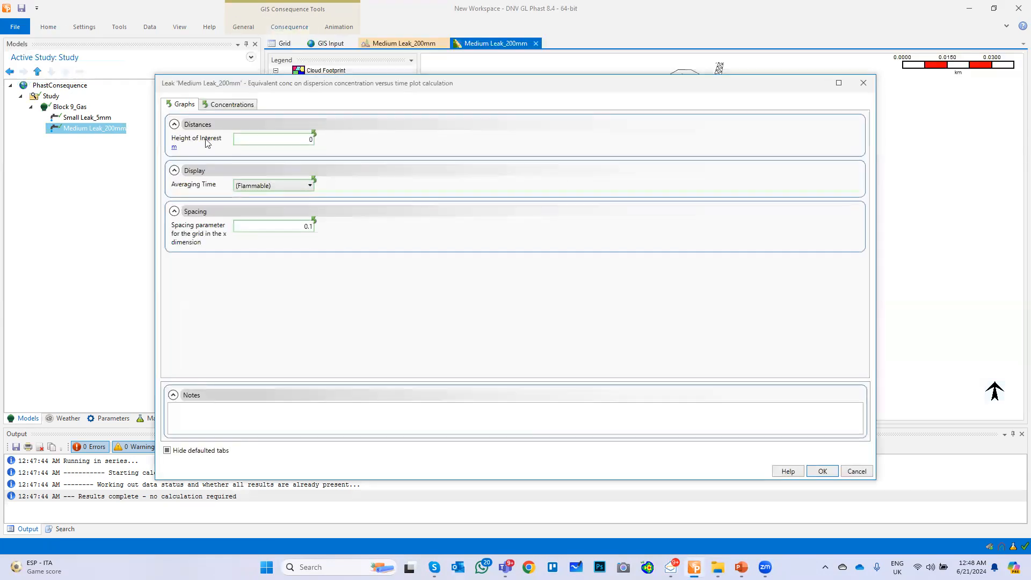
left_click(243, 105)
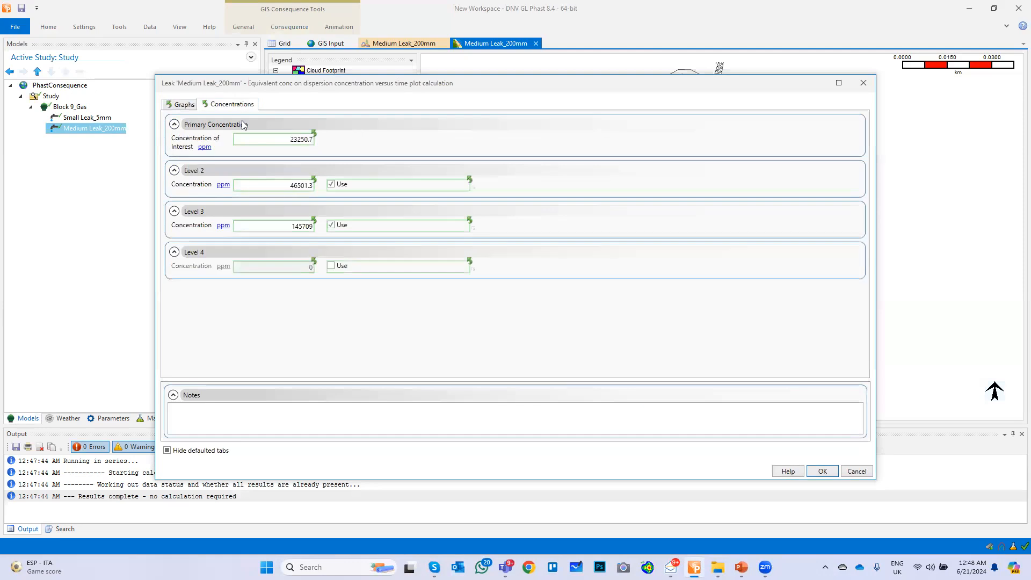
left_click(331, 225)
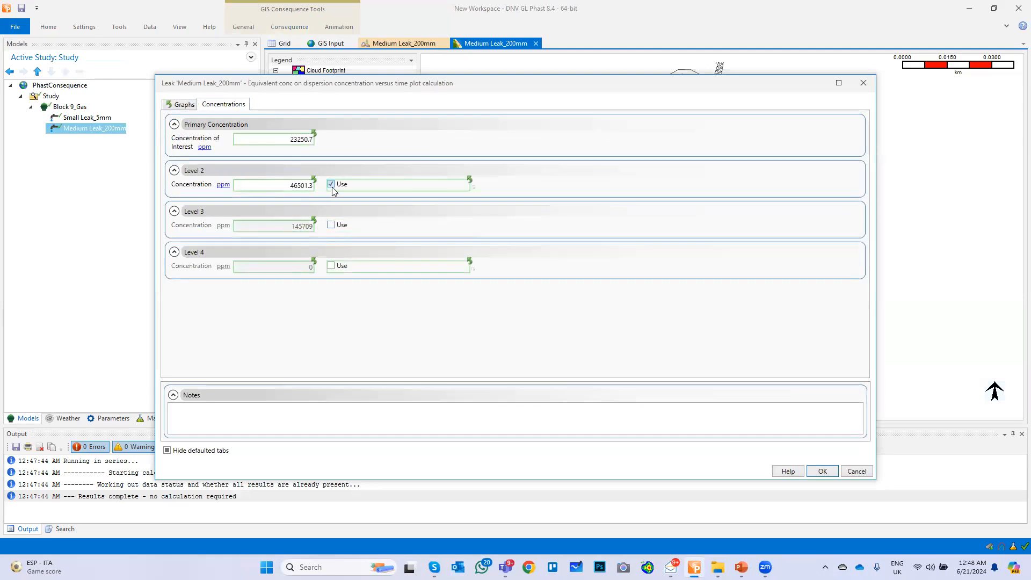
left_click(822, 471)
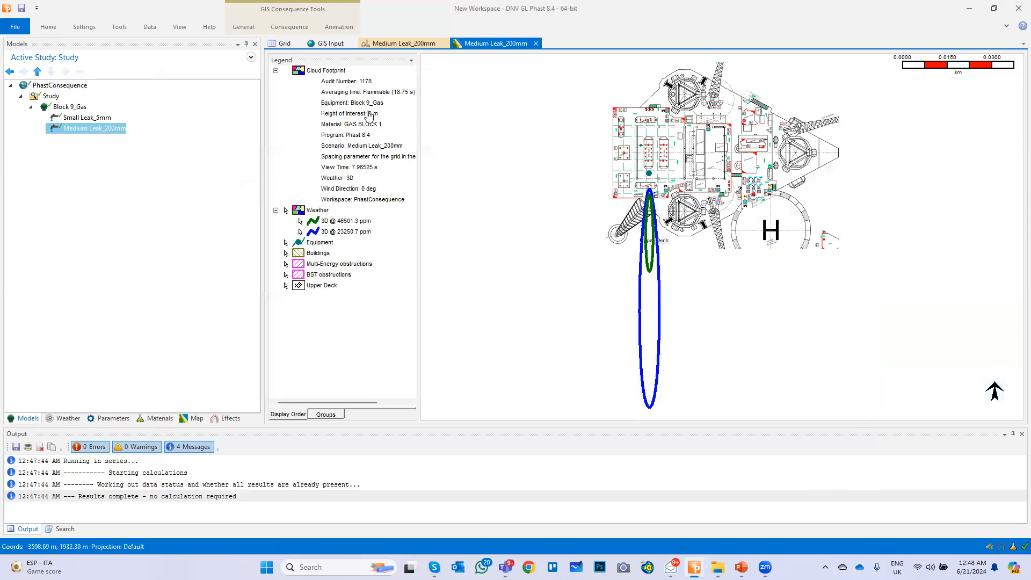
Set the wind direction for the Medium Leak_200mm cloud footprint to about 94 degrees
left_click(297, 29)
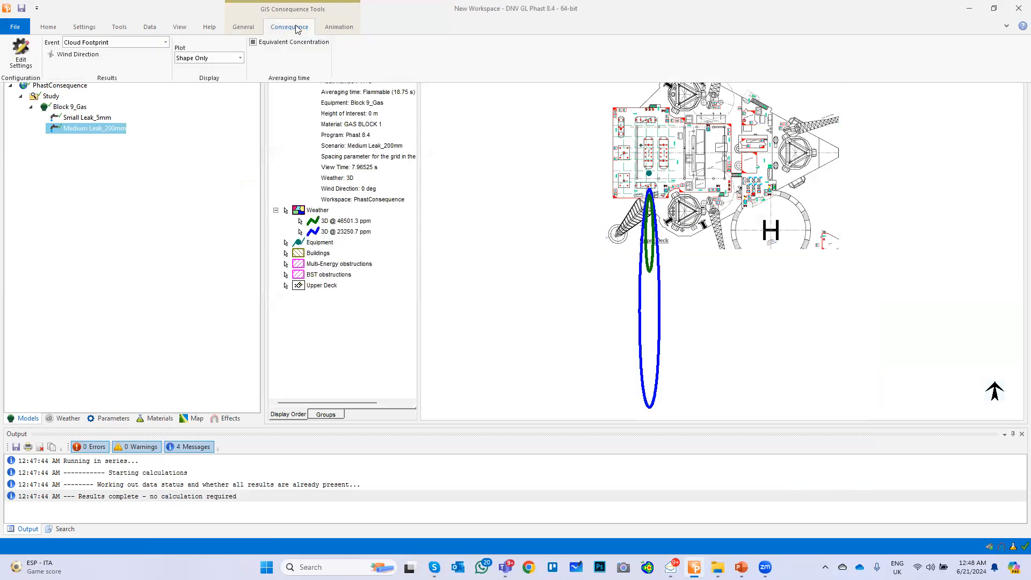
left_click(84, 55)
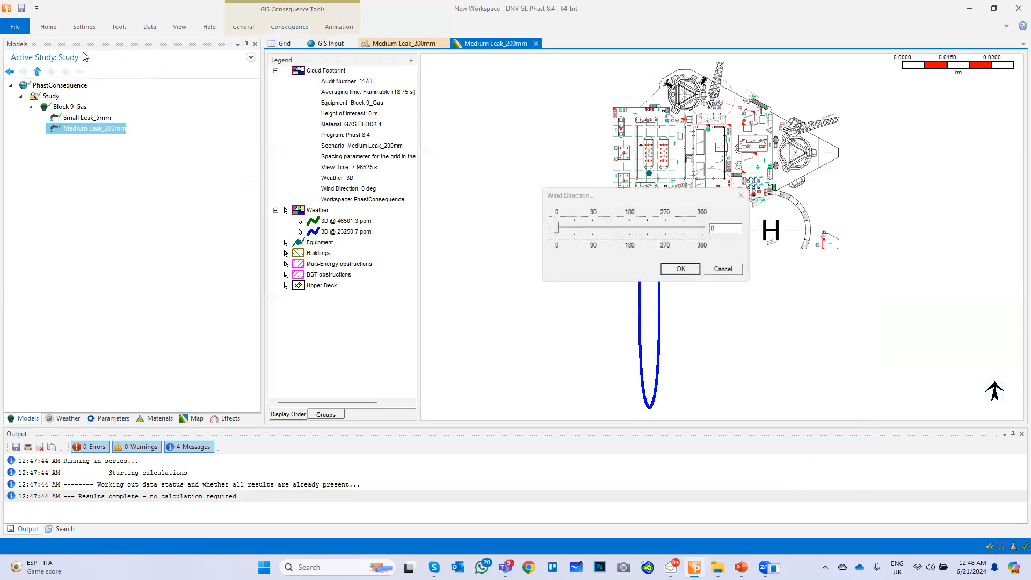
left_click_drag(555, 230, 594, 233)
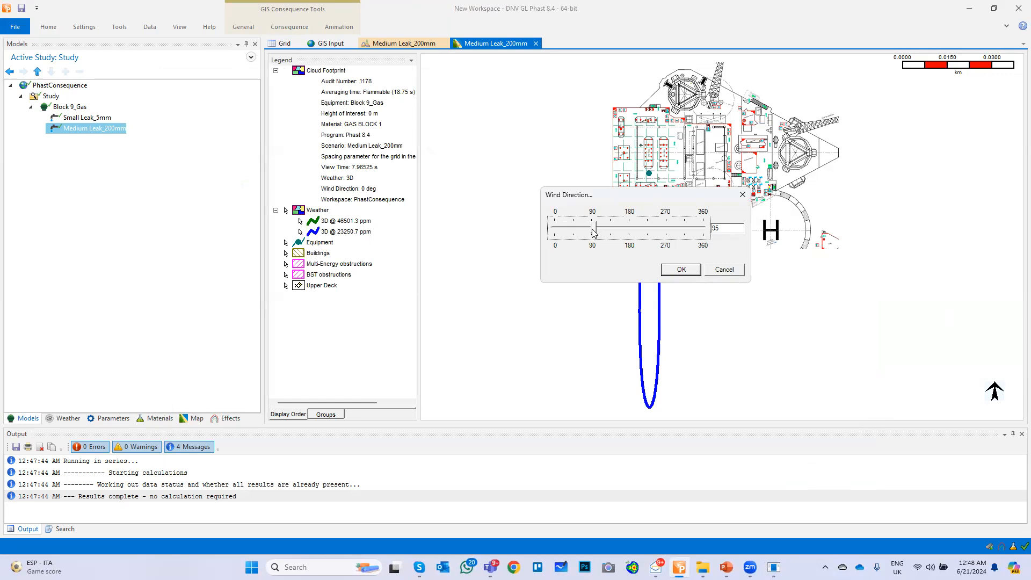
left_click(680, 269)
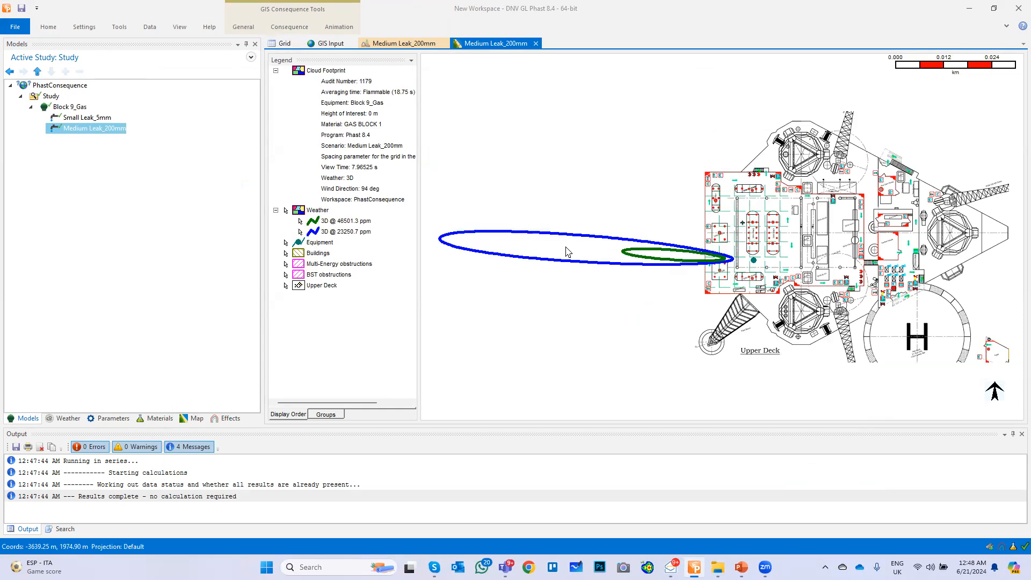
Plot the cloud footprint as Shape & Effect Zone and view its contours over the Upper Deck image
left_click(296, 29)
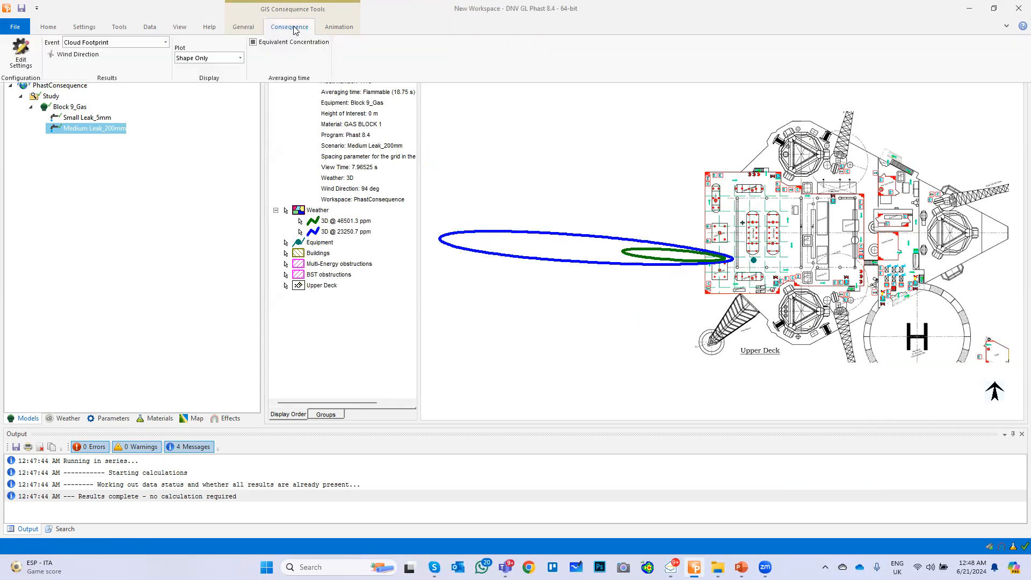
left_click(236, 58)
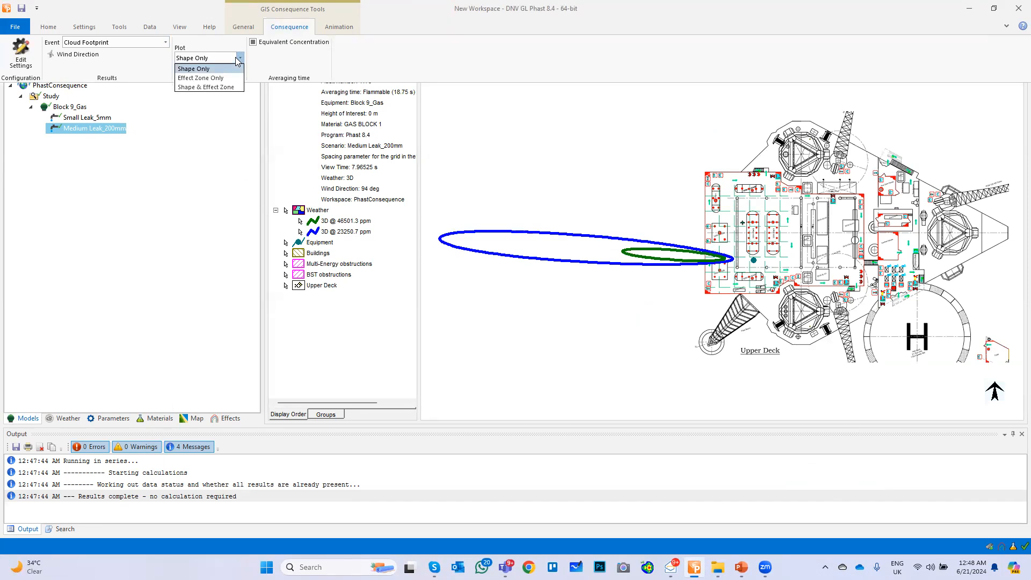
left_click(220, 87)
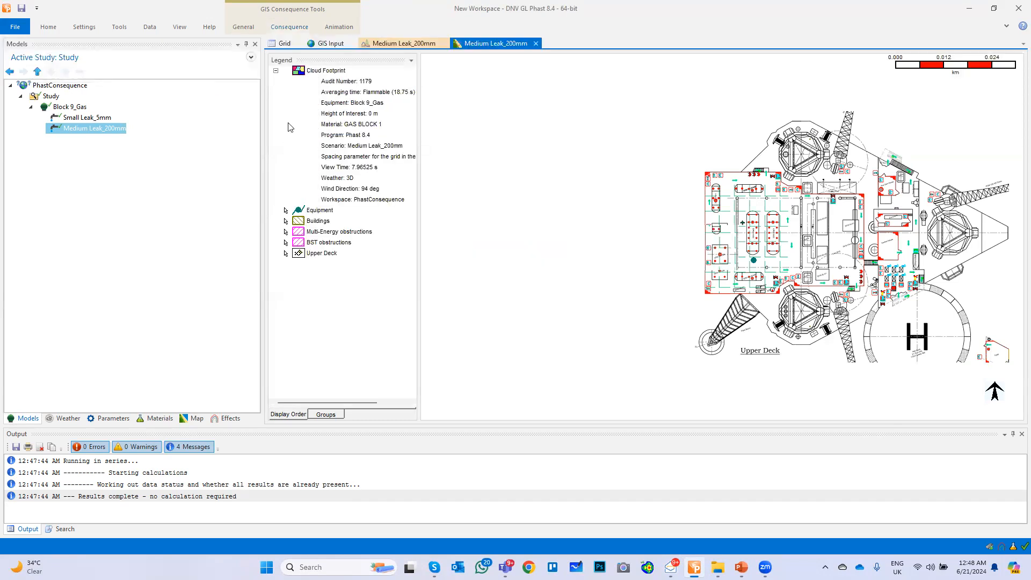
scroll(666, 275, "down", 3)
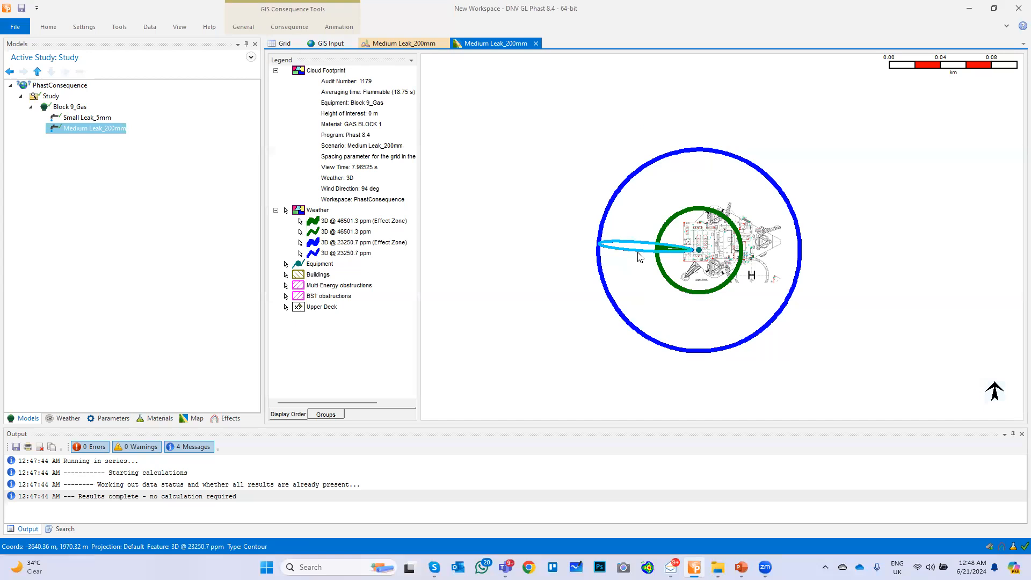
scroll(720, 257, "up", 2)
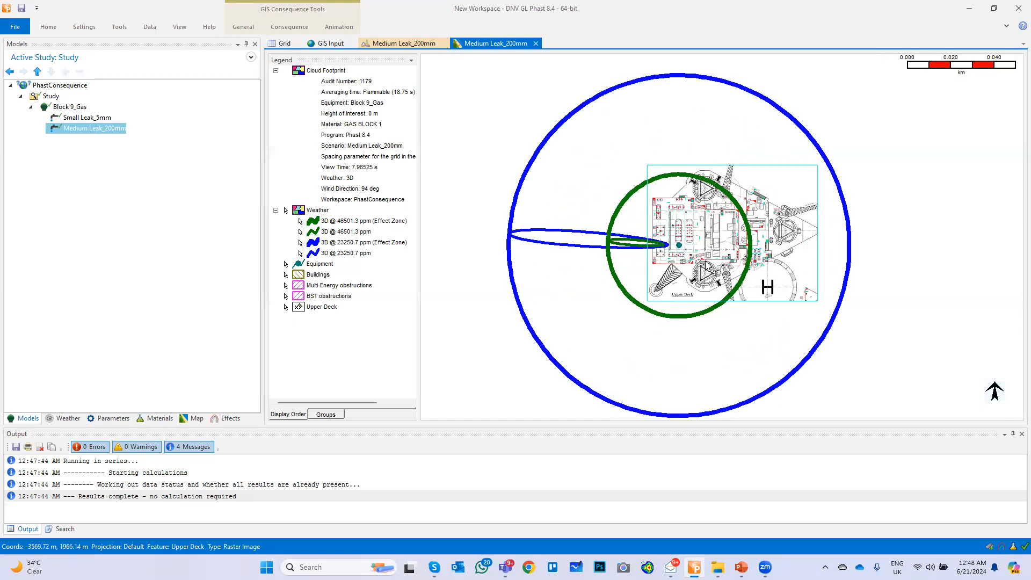
Show the Intensity Radii for Fireball event on the map for Medium Leak_200mm
left_click(302, 29)
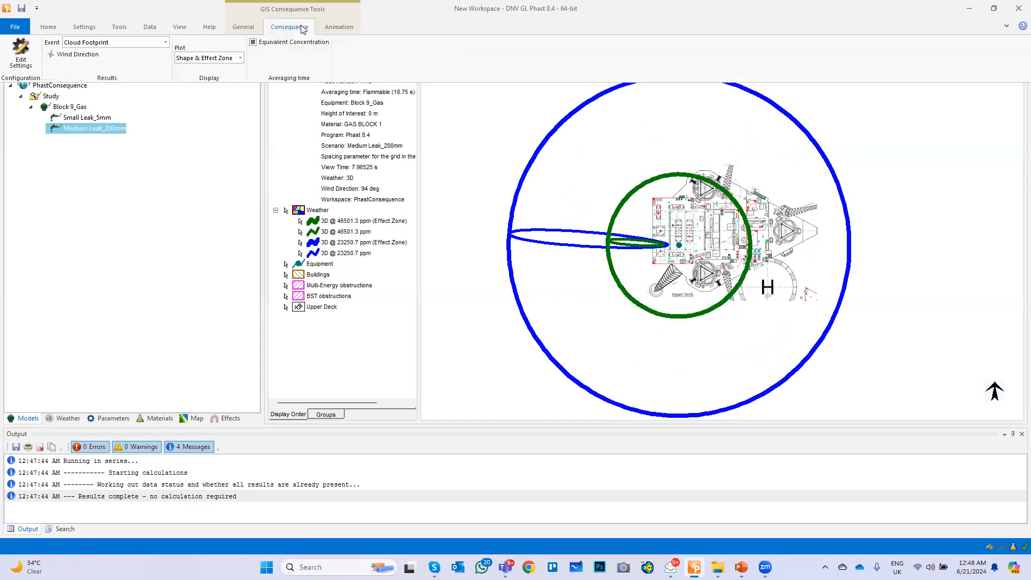
left_click(166, 43)
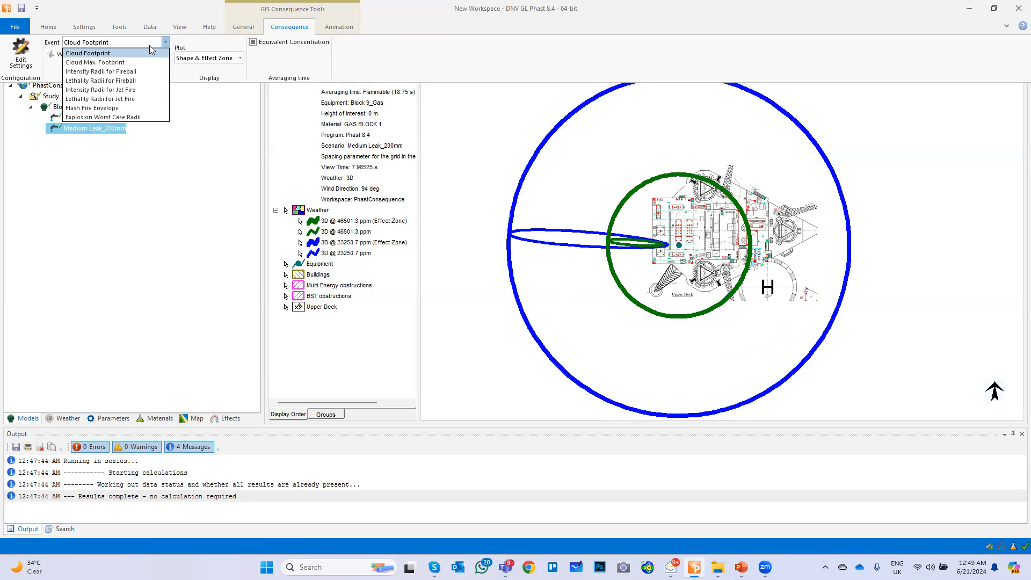
left_click(100, 72)
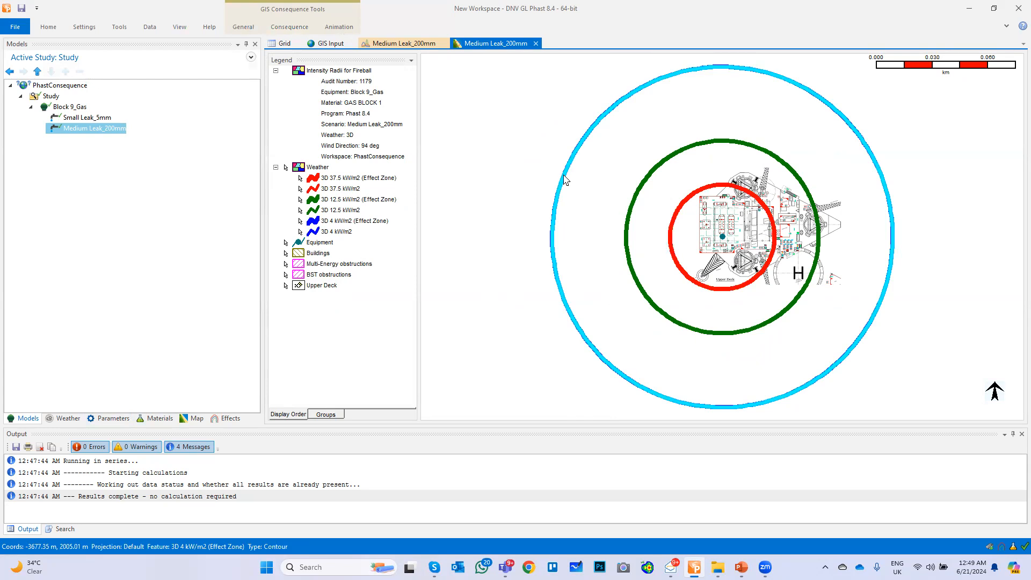
Switch the mapped event to Explosion Worst Case Radii
left_click(278, 28)
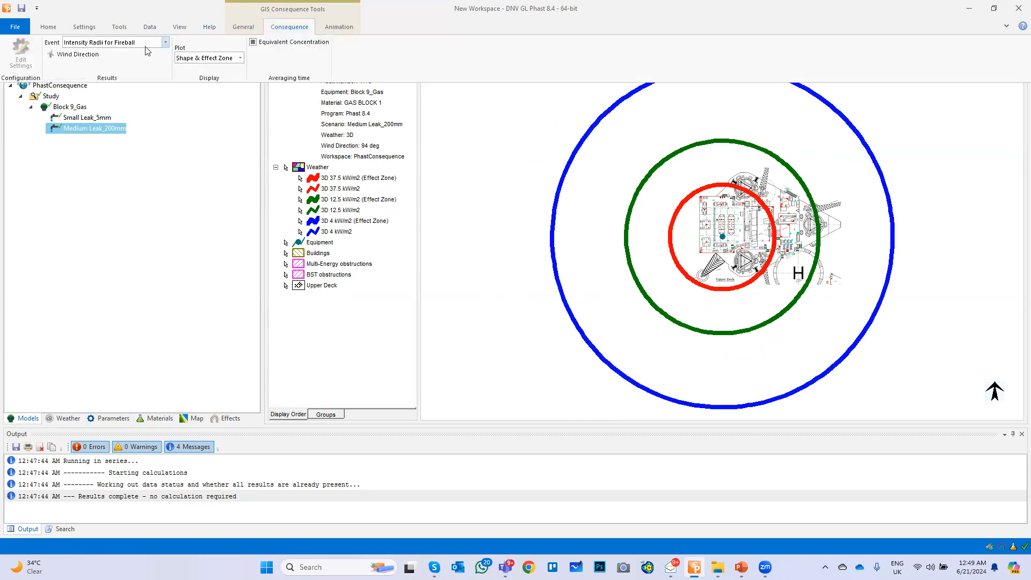
left_click(165, 43)
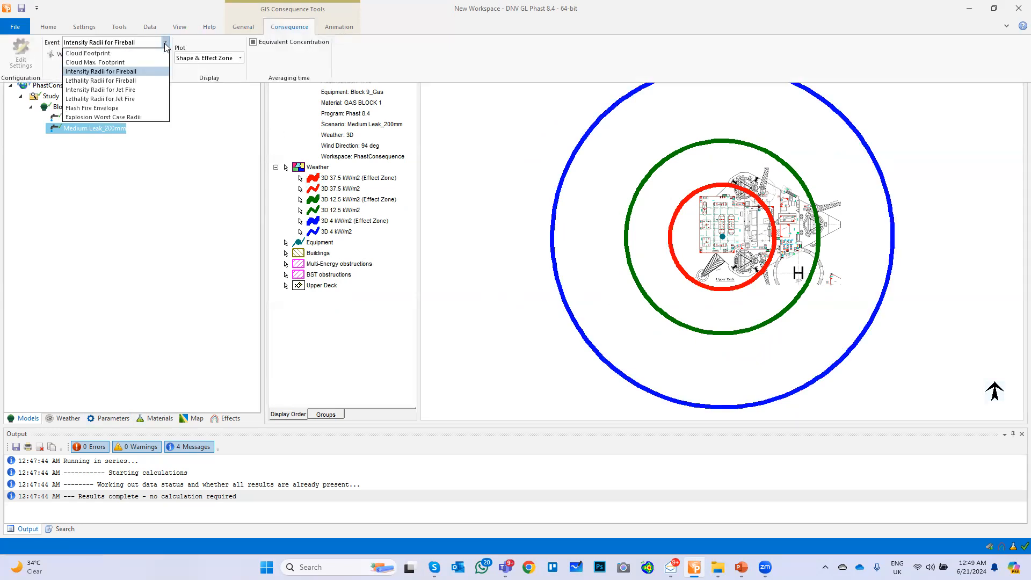
left_click(102, 117)
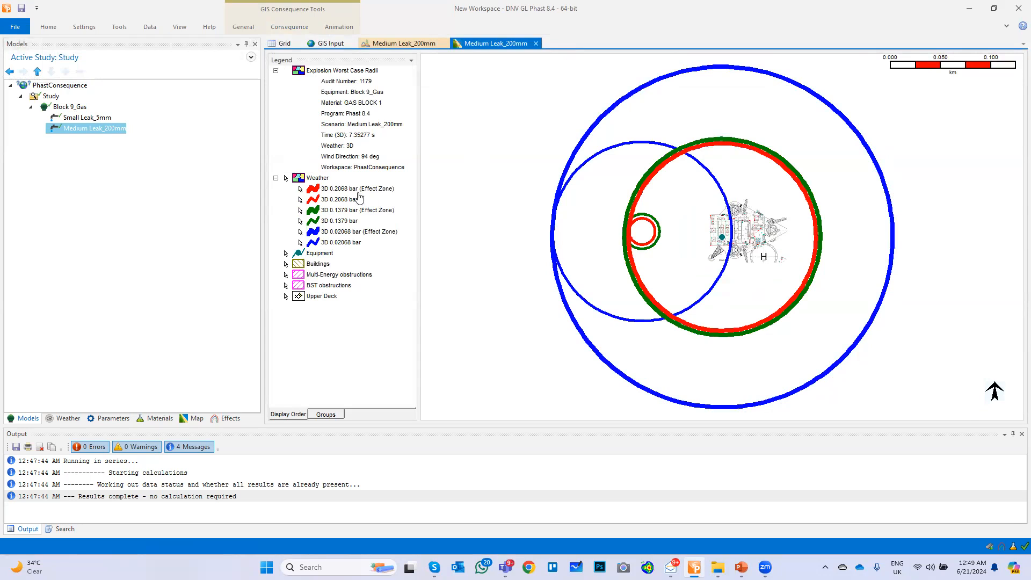
Limit the explosion worst case plot to Shape Only, leaving out the effect zones
left_click(299, 27)
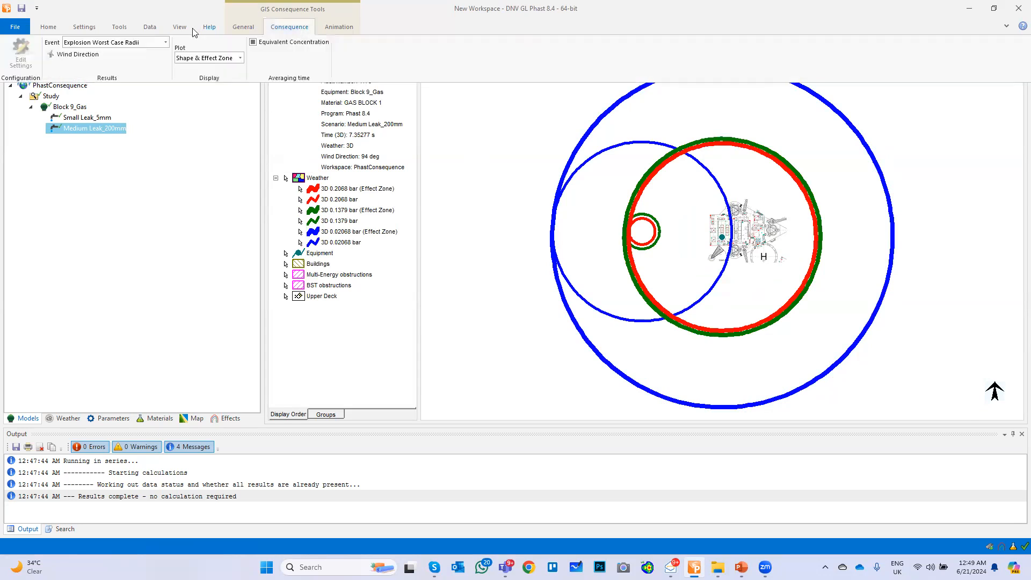
left_click(241, 60)
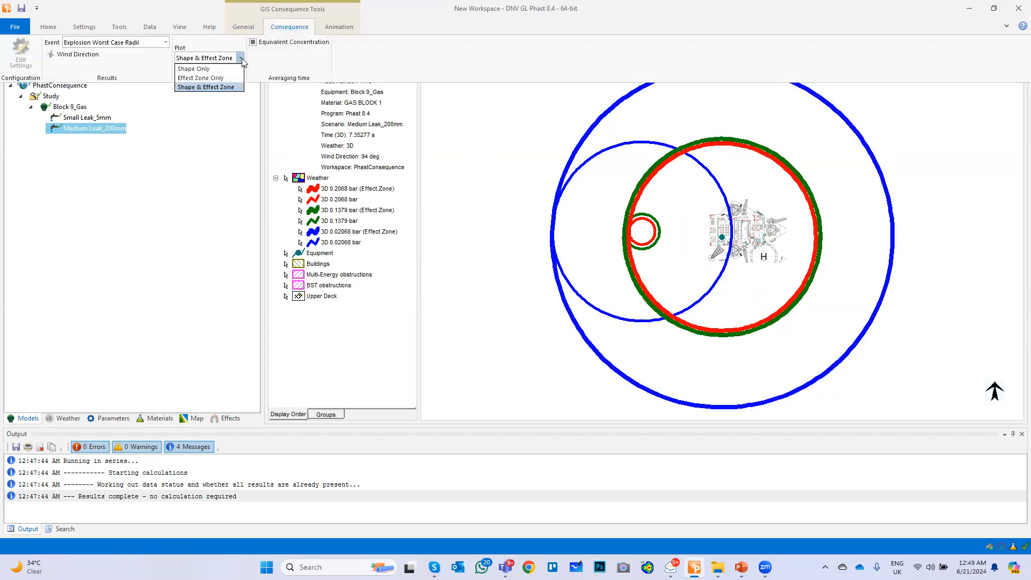
left_click(204, 70)
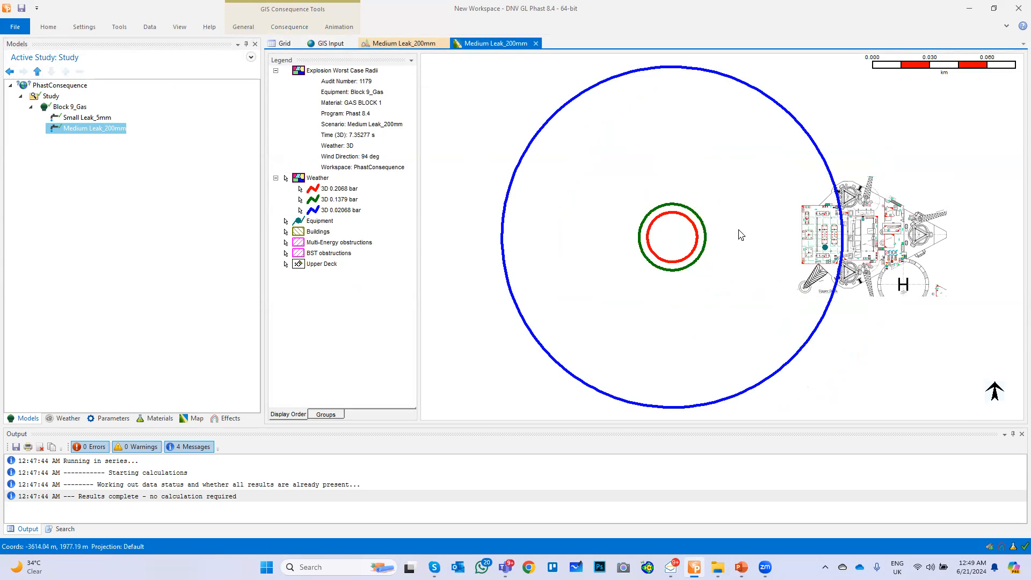
left_click(285, 448)
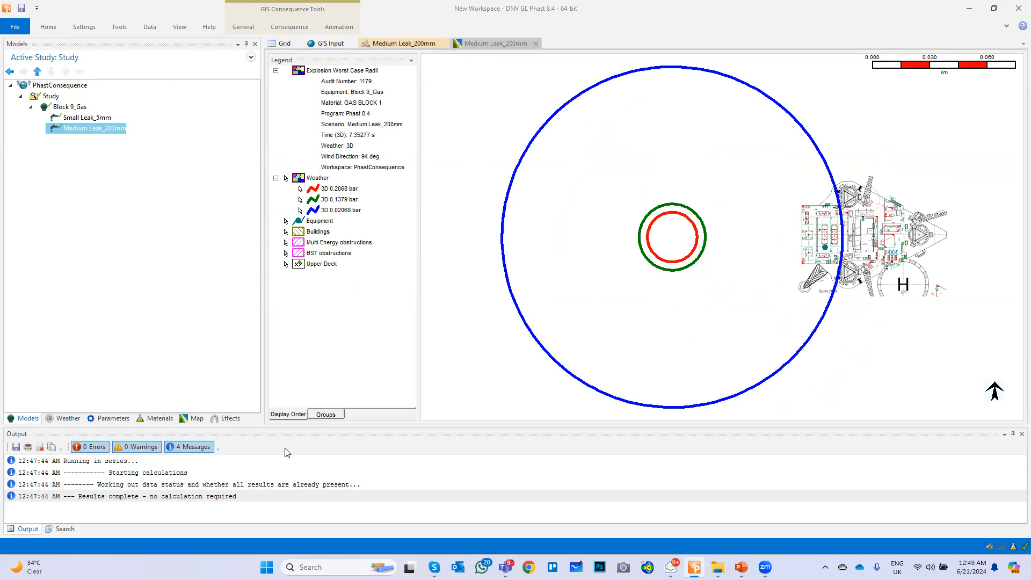